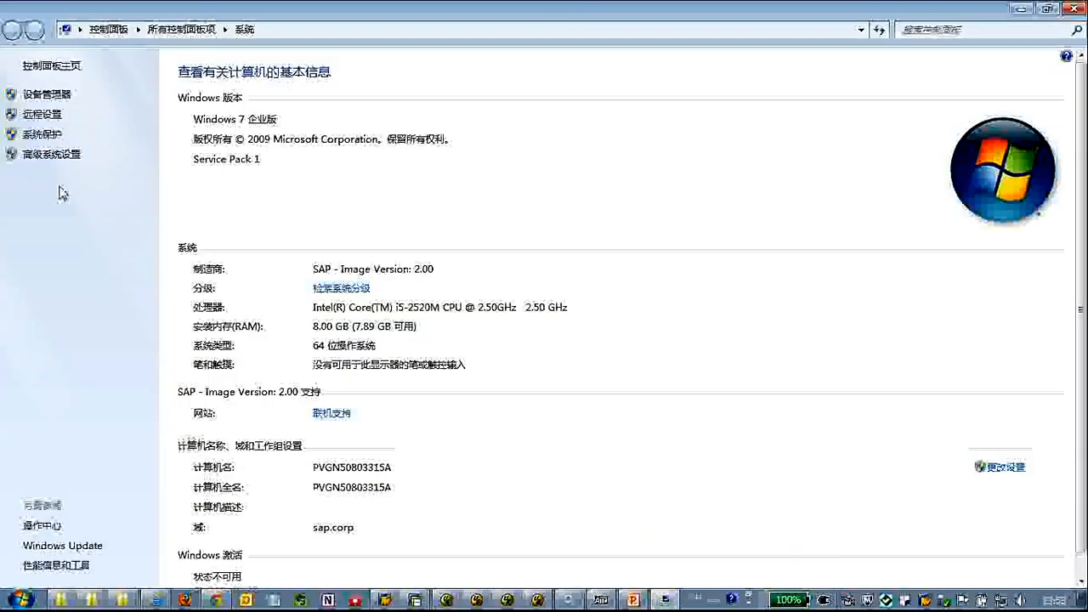
- Open the system Path environment variable from the advanced system settings
click(52, 154)
click(384, 409)
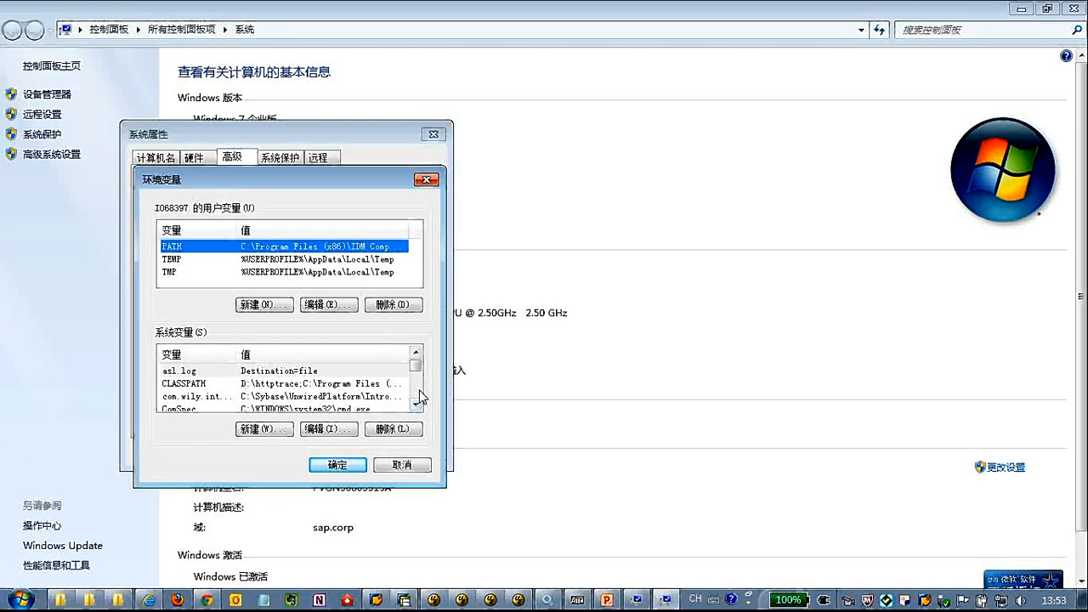
scroll(418, 398, down, 5)
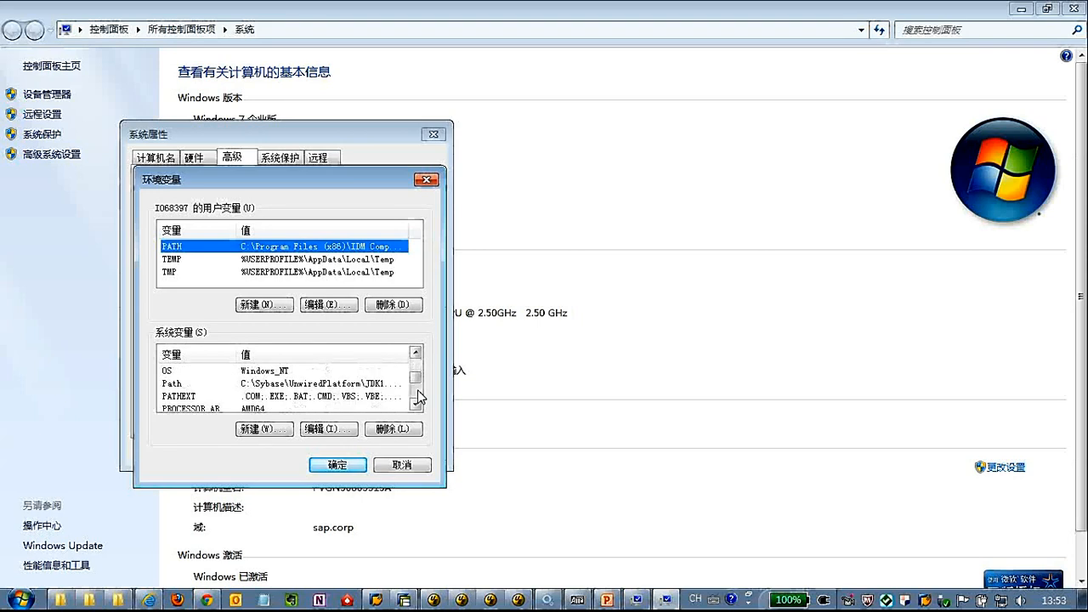
double_click(245, 384)
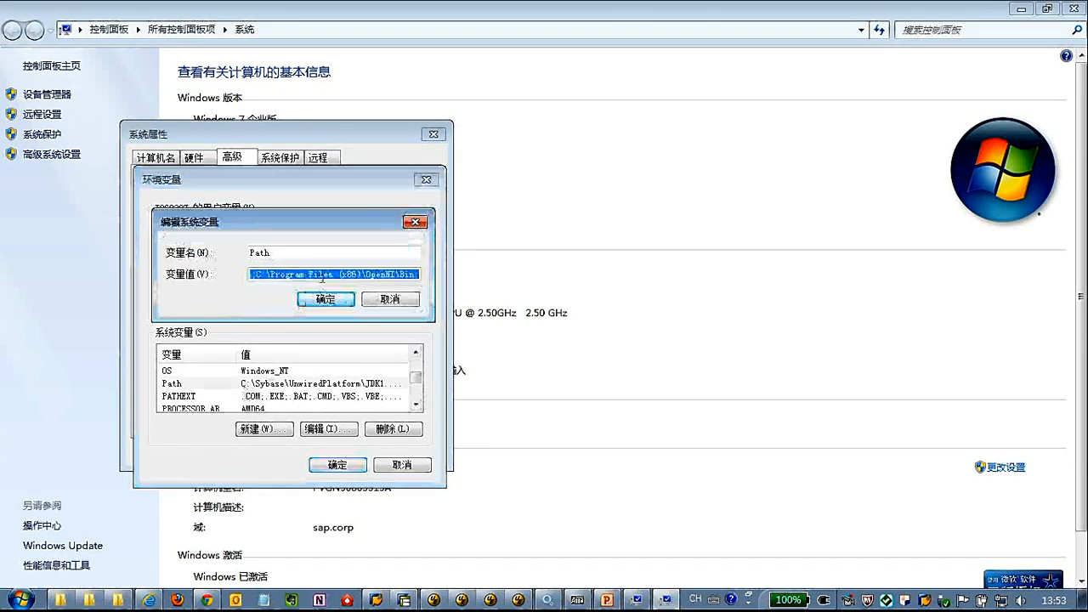
drag(322, 278, 132, 272)
click(322, 274)
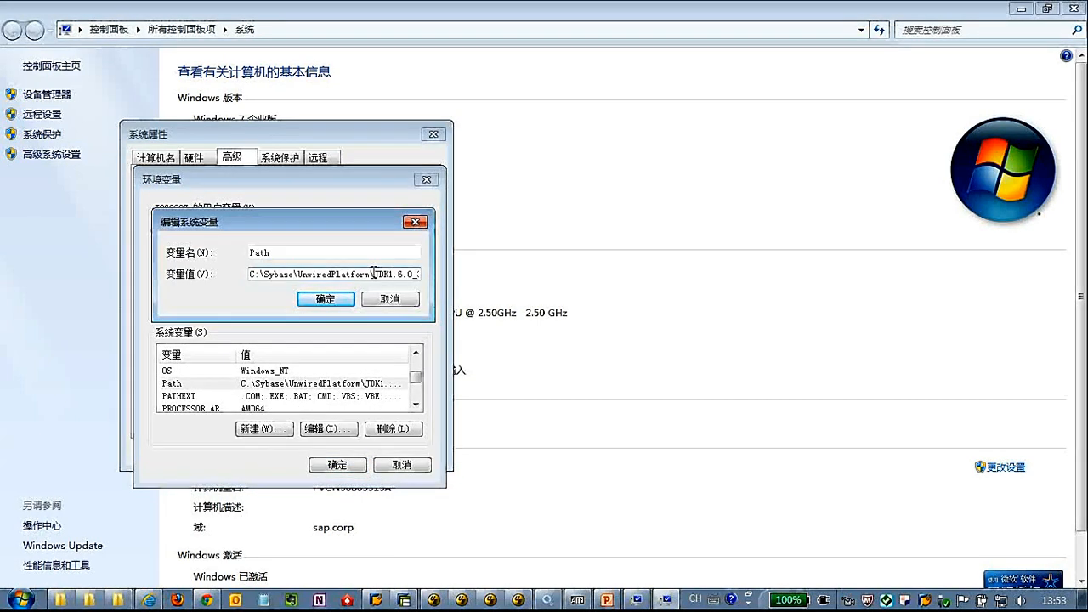
- Examine the JDK folder entries at the start of the Path value and close the system settings without changing anything
key(Right)
key(Right)
key(Right)
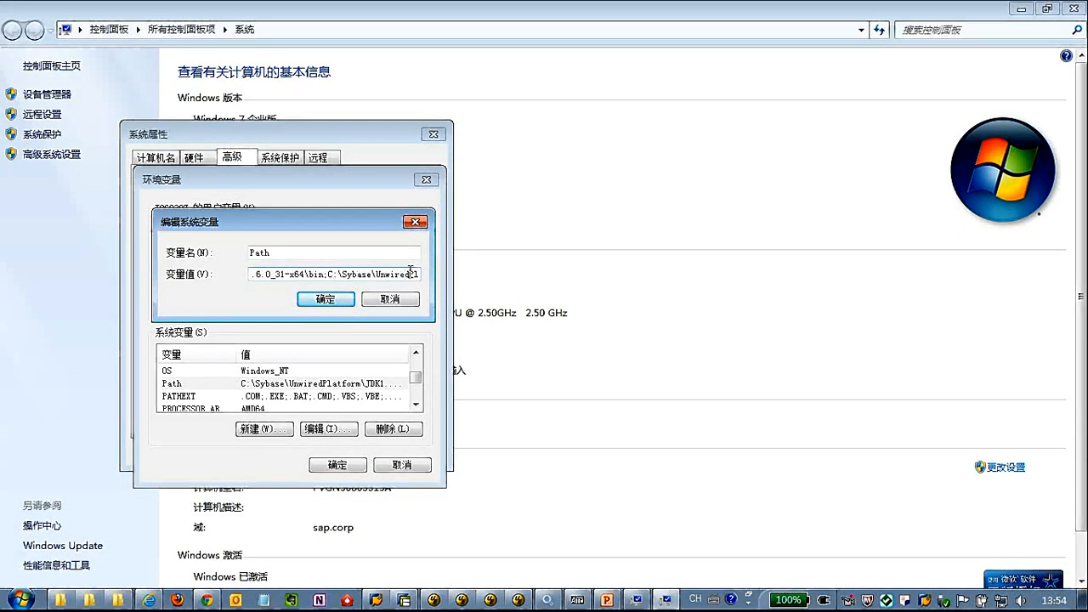
key(Right)
key(Right)
key(Right)
key(Right)
key(Right)
key(Right)
key(Right)
key(Right)
key(Right)
key(Right)
key(Right)
key(Right)
key(Right)
key(Right)
key(Right)
key(Right)
key(Right)
key(Right)
key(Right)
key(Right)
key(Right)
key(Right)
key(Right)
key(Right)
key(Right)
key(Right)
key(Right)
key(Right)
key(Right)
key(Right)
key(Right)
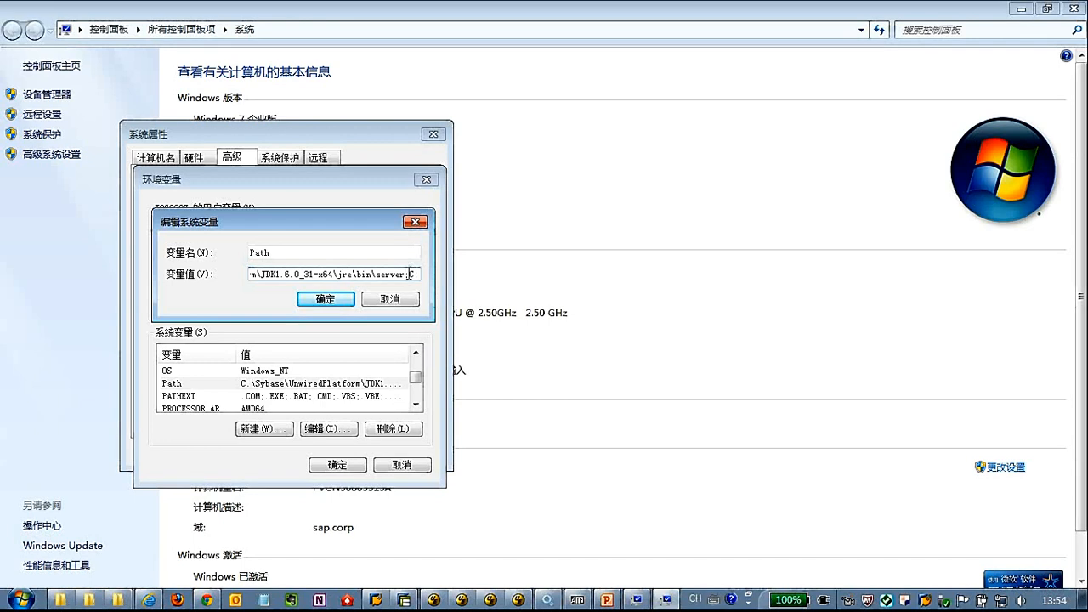
click(398, 299)
click(407, 464)
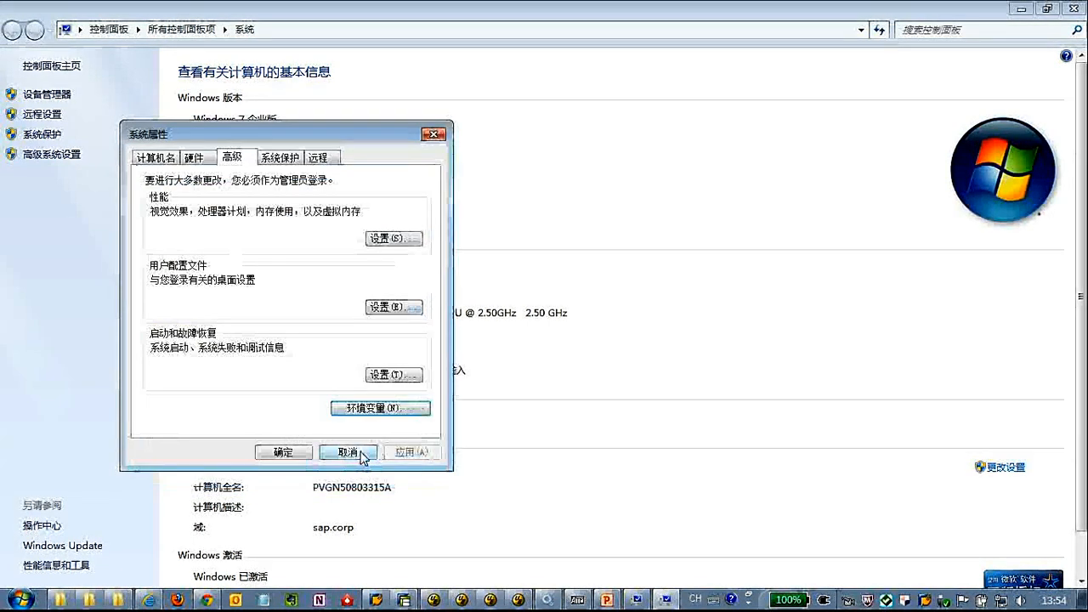
click(368, 453)
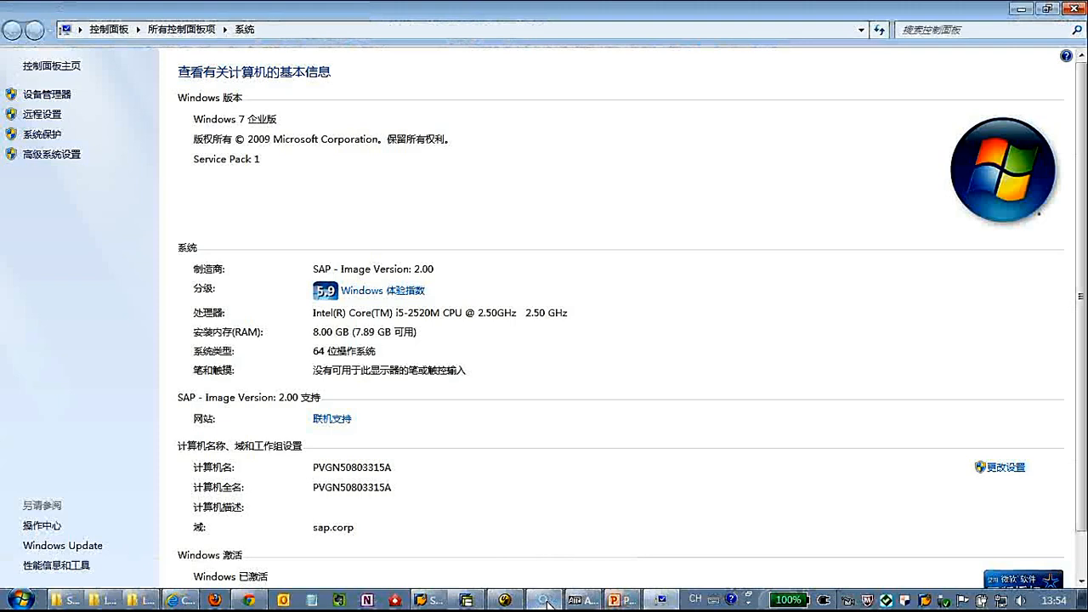
- Try to delete events.log, messages.log and startup.log from the ServerProd Logs folder
click(546, 600)
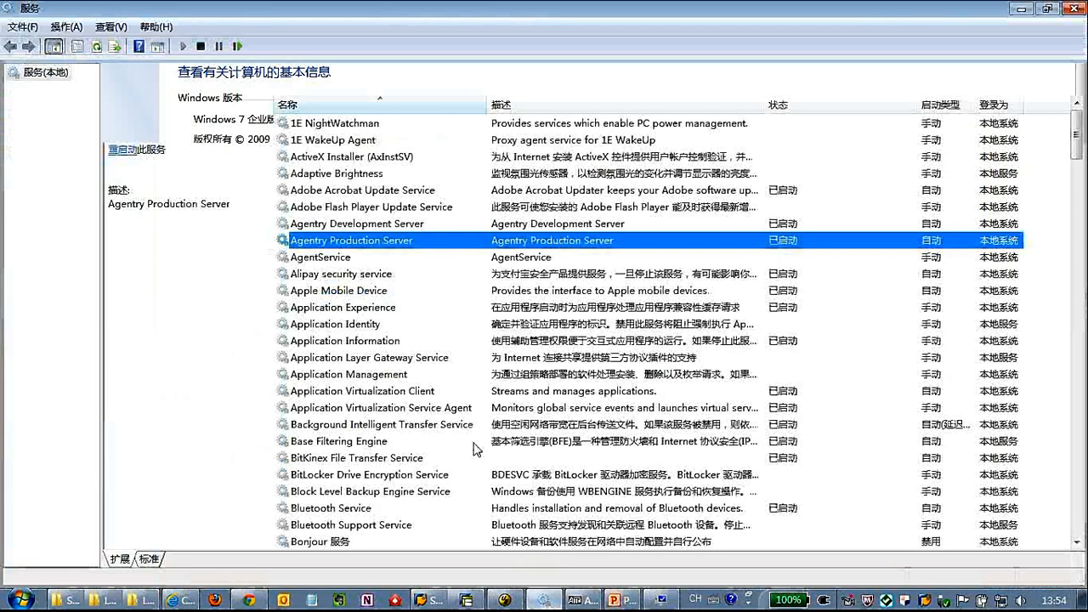
click(140, 600)
click(116, 602)
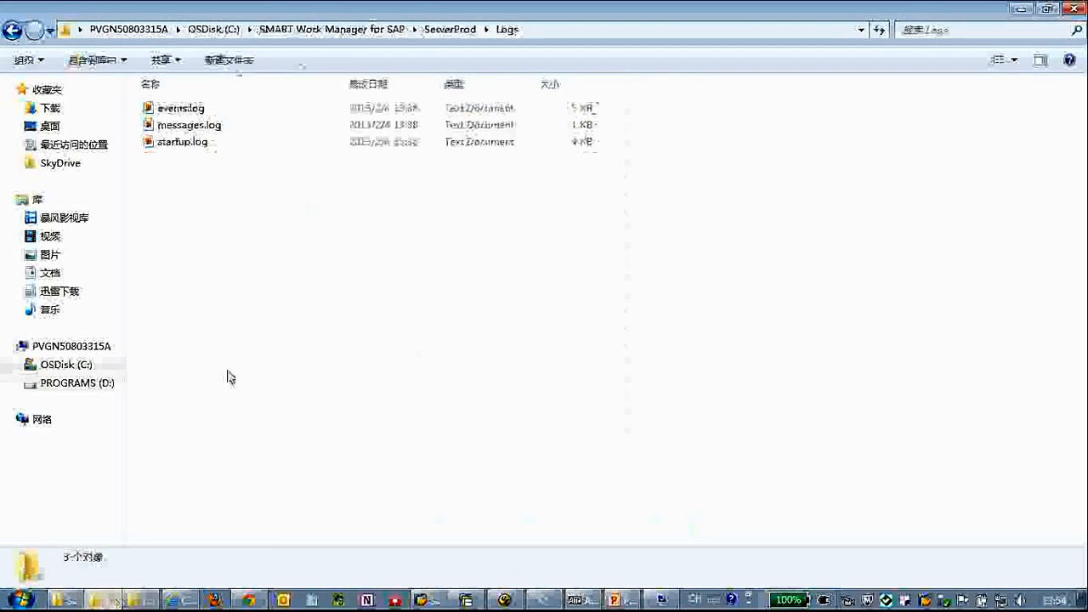
drag(301, 286, 157, 101)
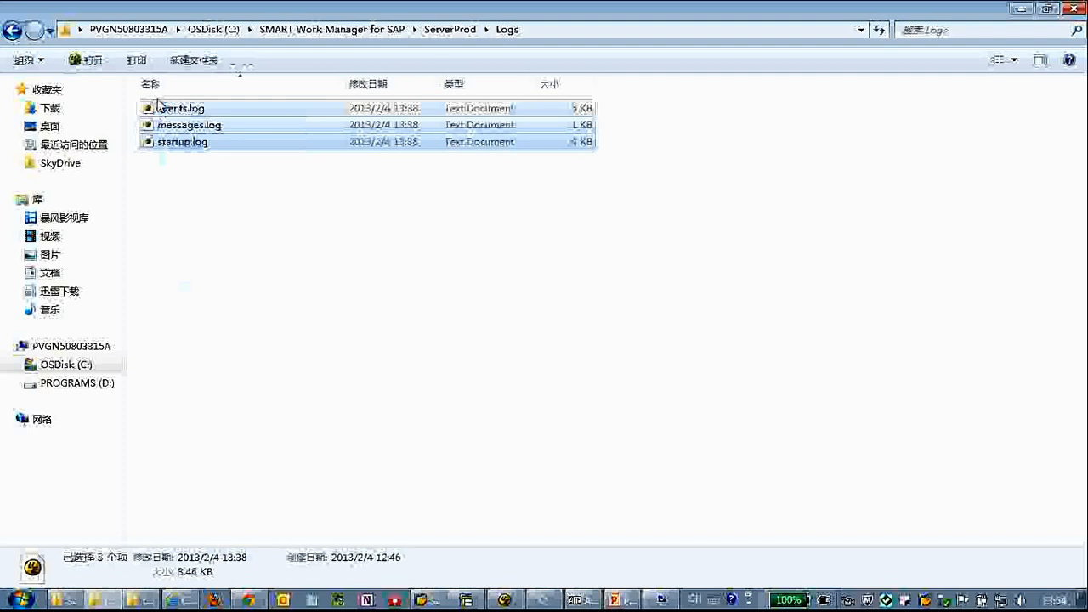
key(Delete)
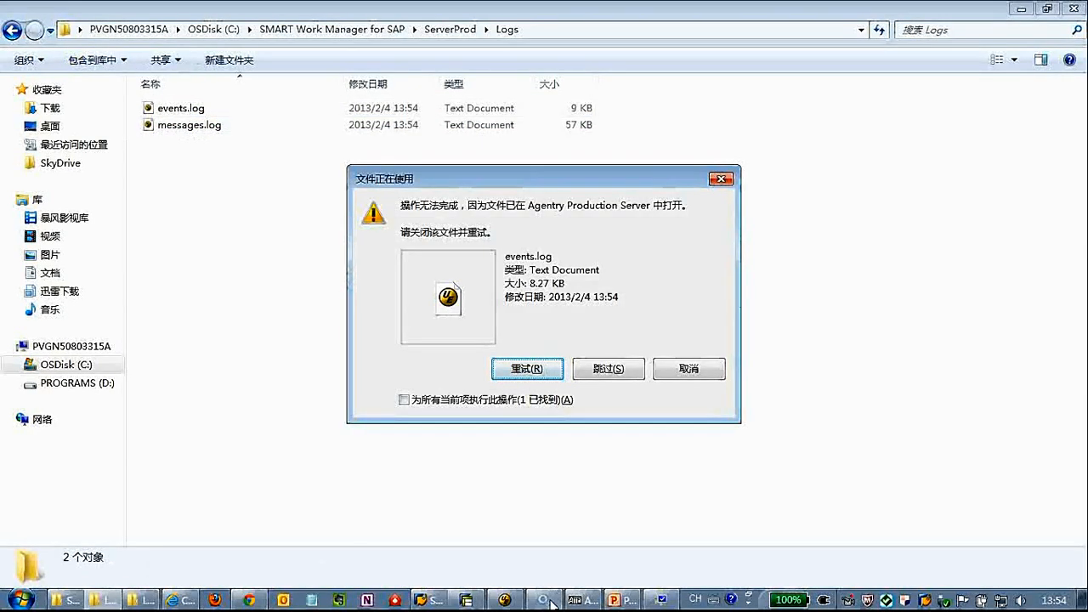
- Stop the Agentry Production Server service and close the Agentry Test Environment client
click(549, 602)
click(201, 46)
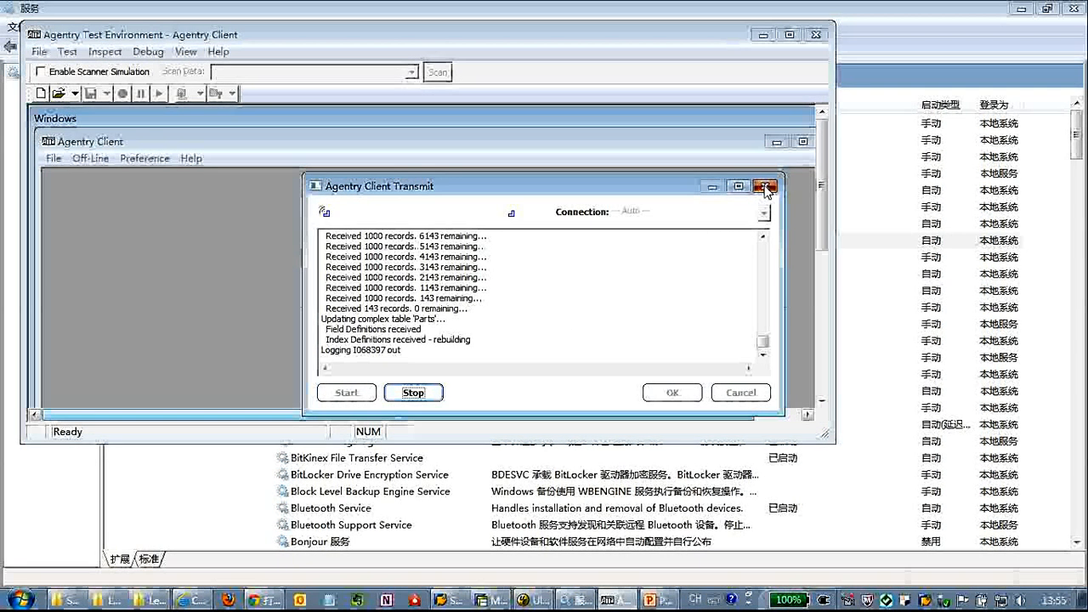
click(623, 601)
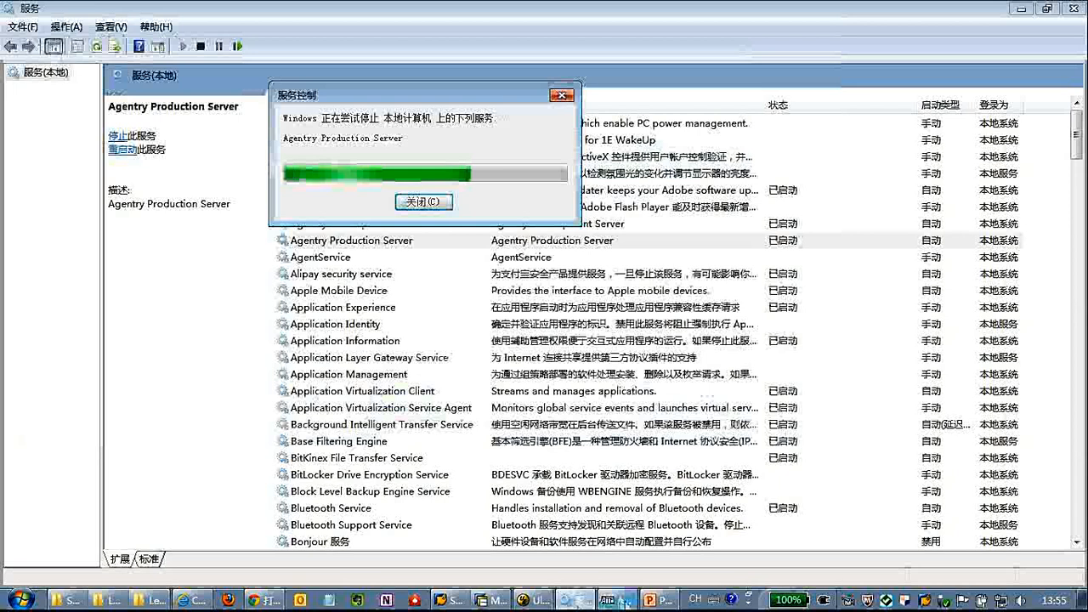
click(623, 601)
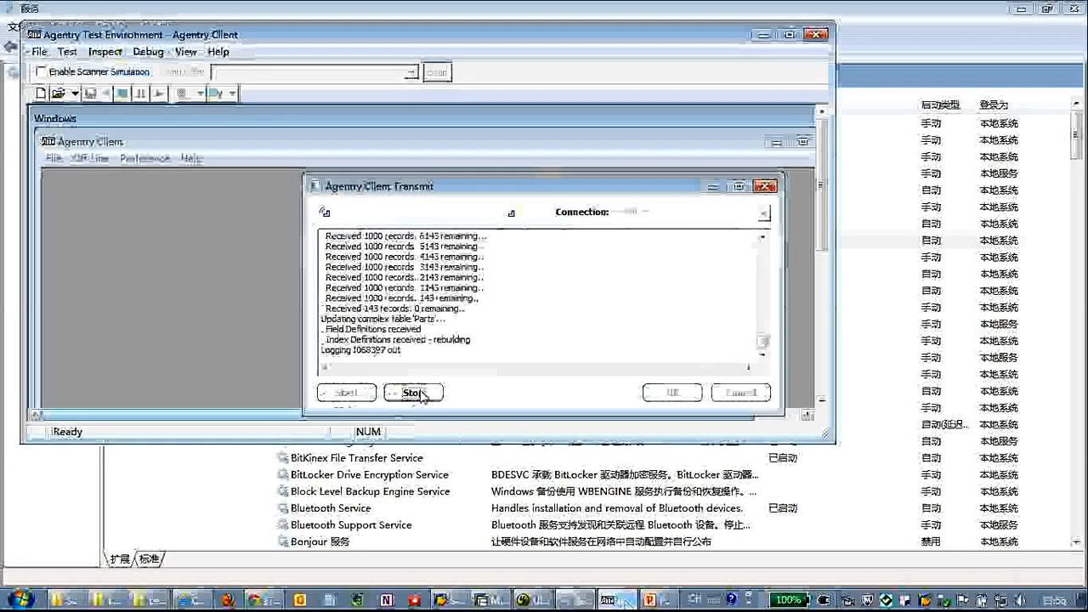
click(814, 36)
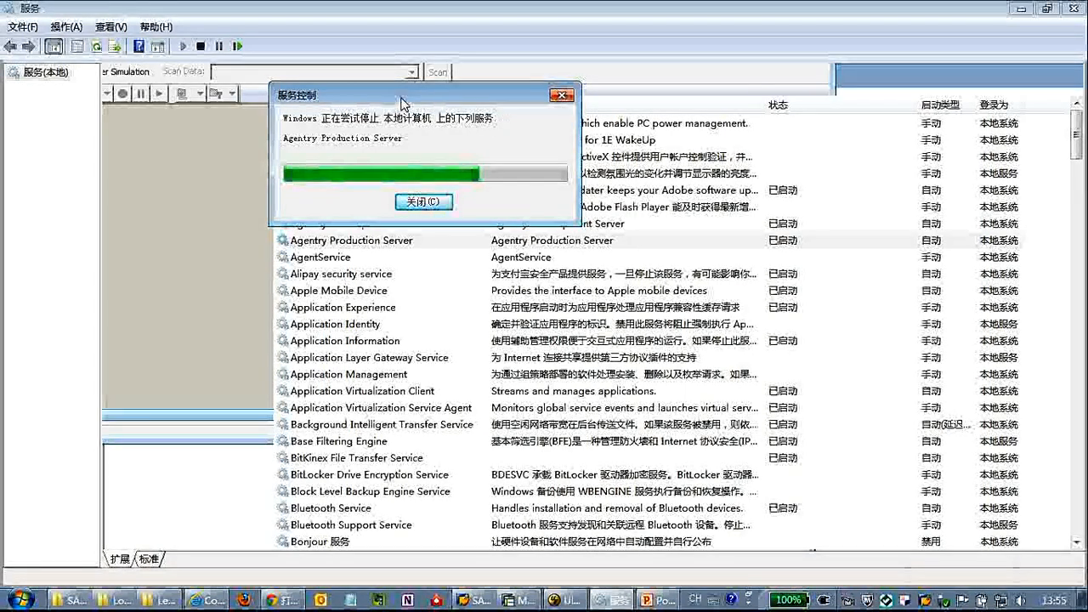
drag(404, 102, 563, 224)
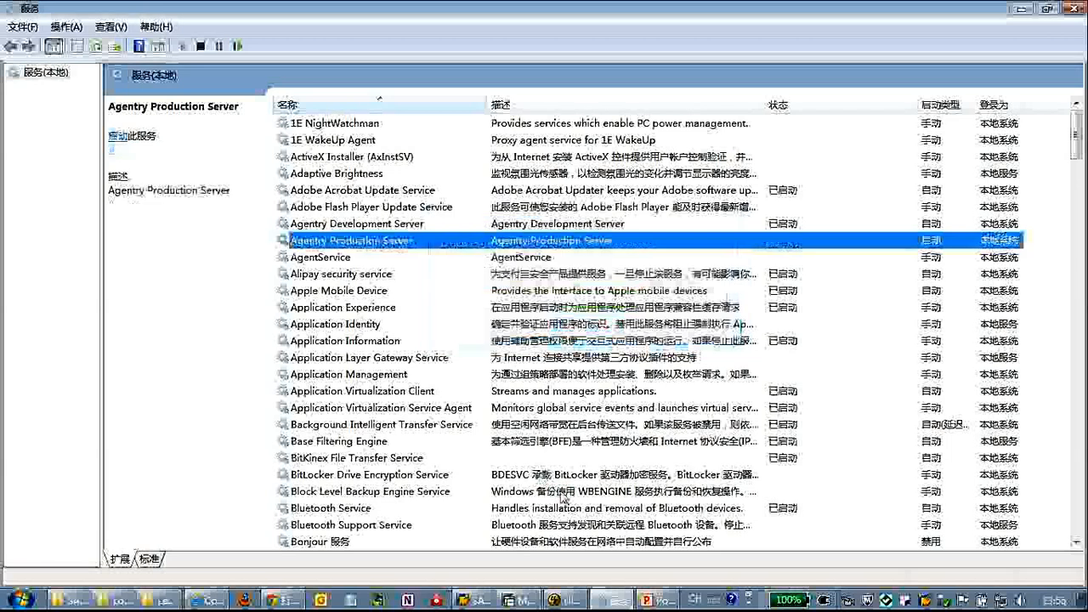
- Delete all log files, including shutdown.log, from the ServerProd Logs folder of SMART Work Manager for SAP
click(153, 600)
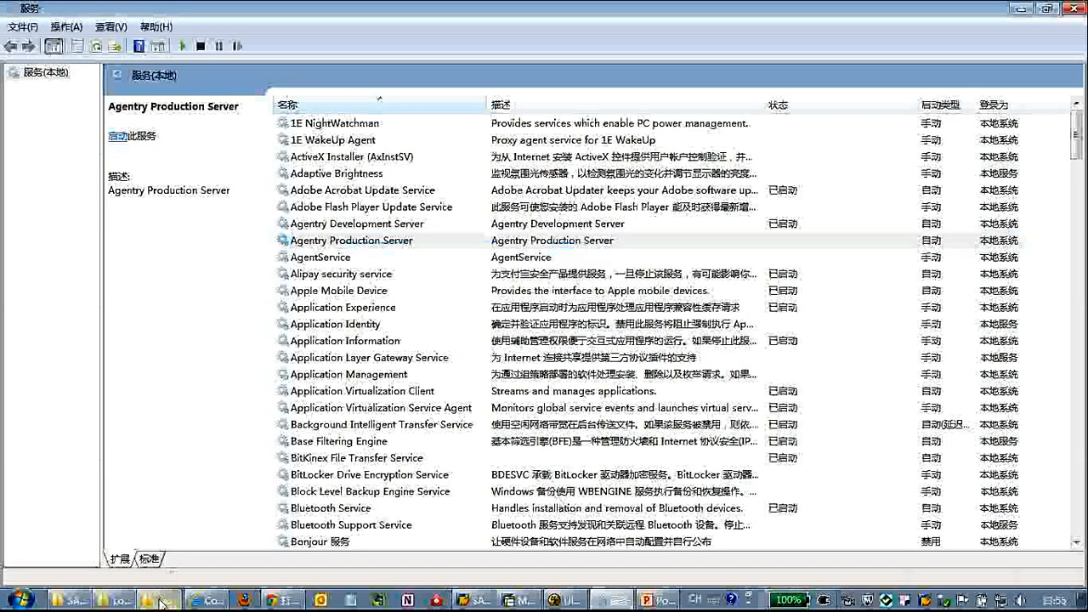
click(128, 603)
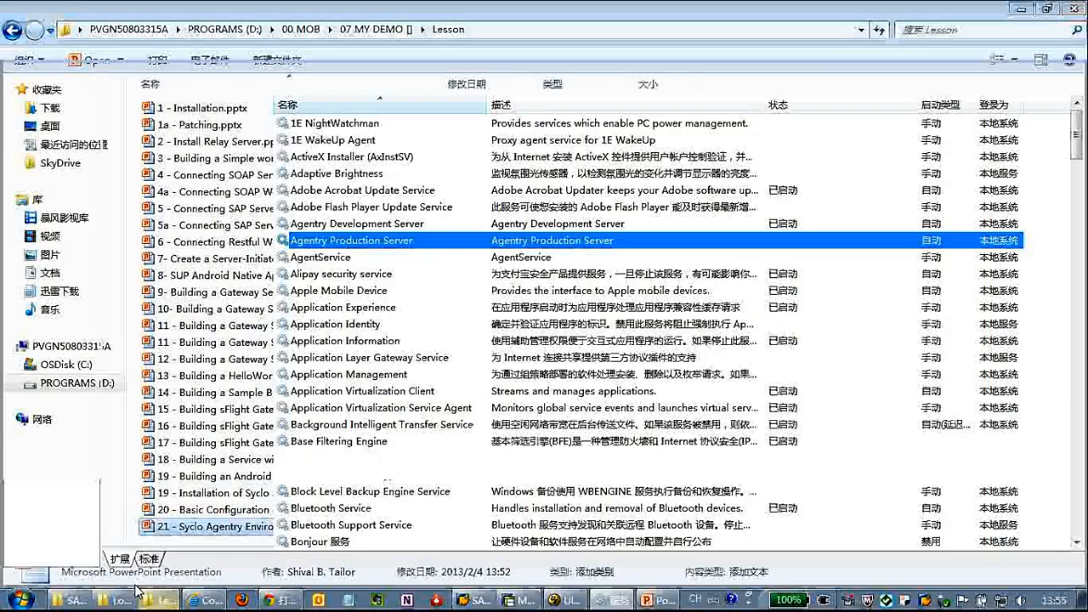
click(127, 602)
click(510, 431)
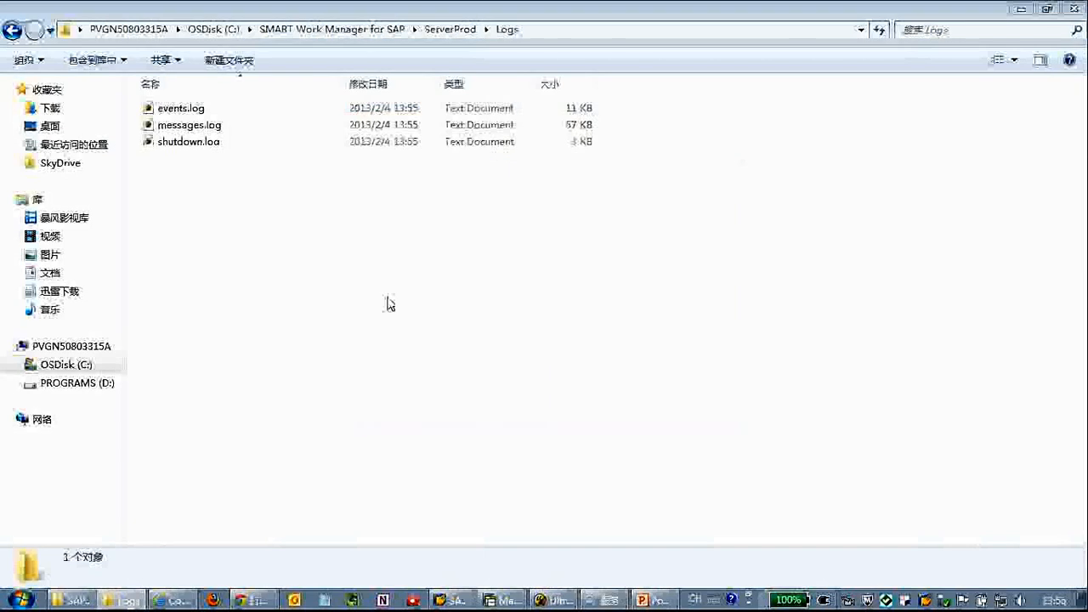
drag(234, 172, 189, 102)
key(Delete)
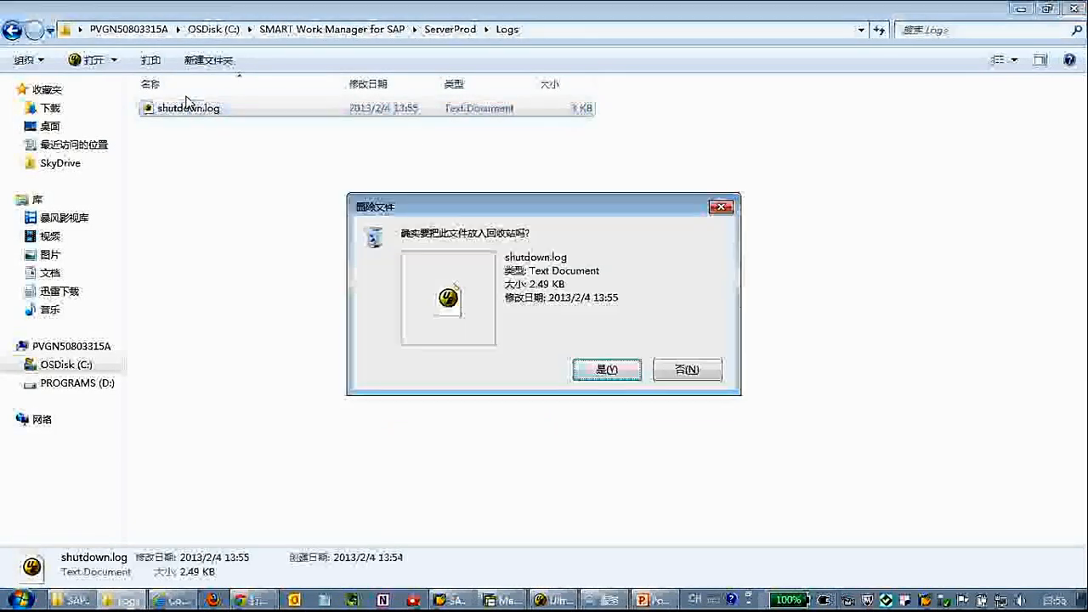
key(Return)
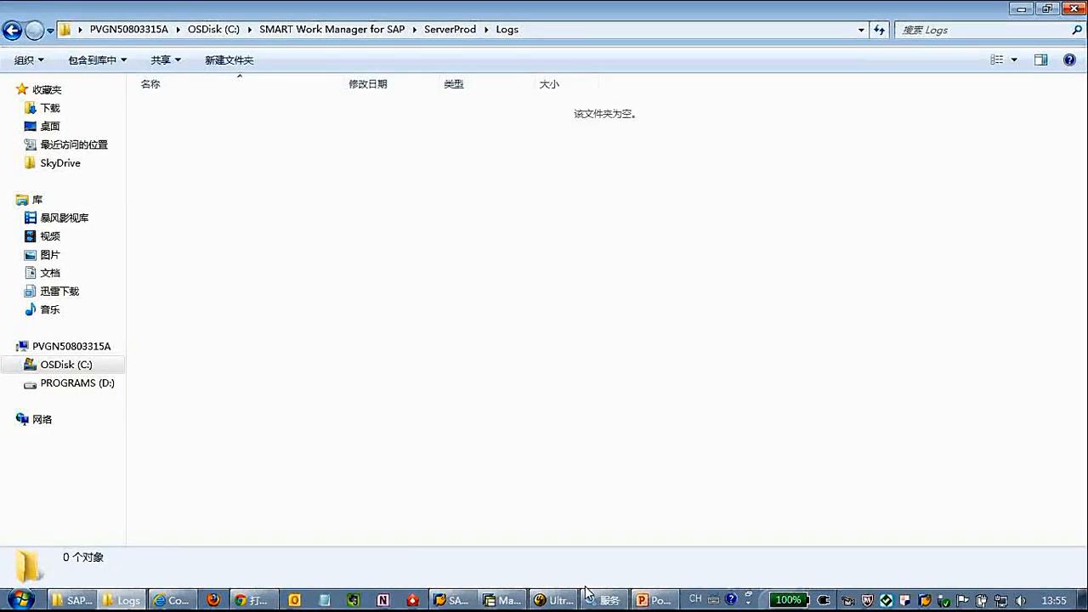
- Start the Agentry Production Server service and open the new events.log, messages.log and startup.log from the ServerProd Logs folder
click(588, 598)
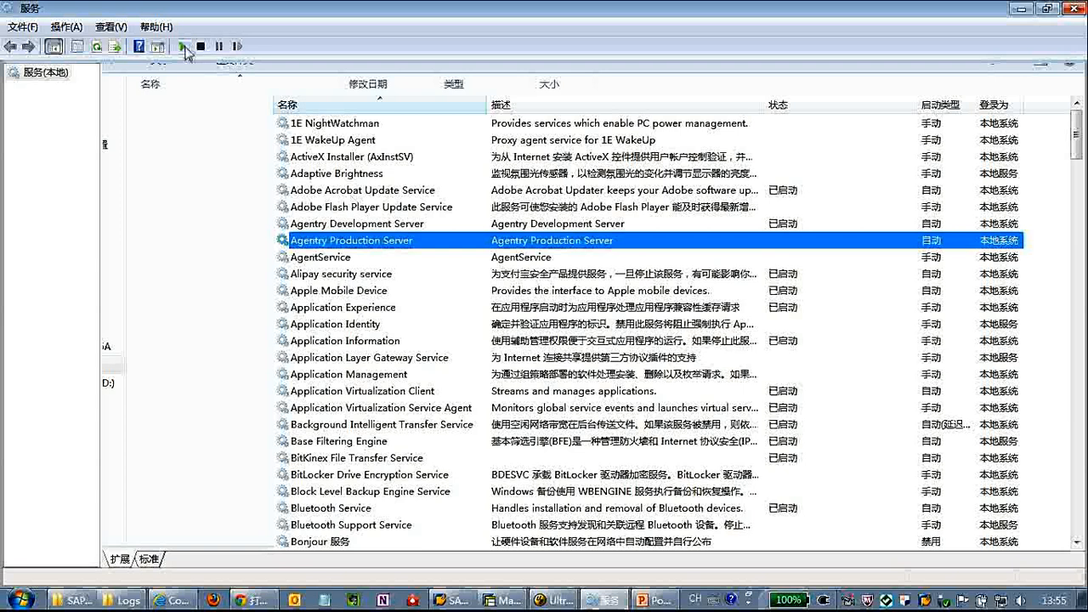
click(183, 47)
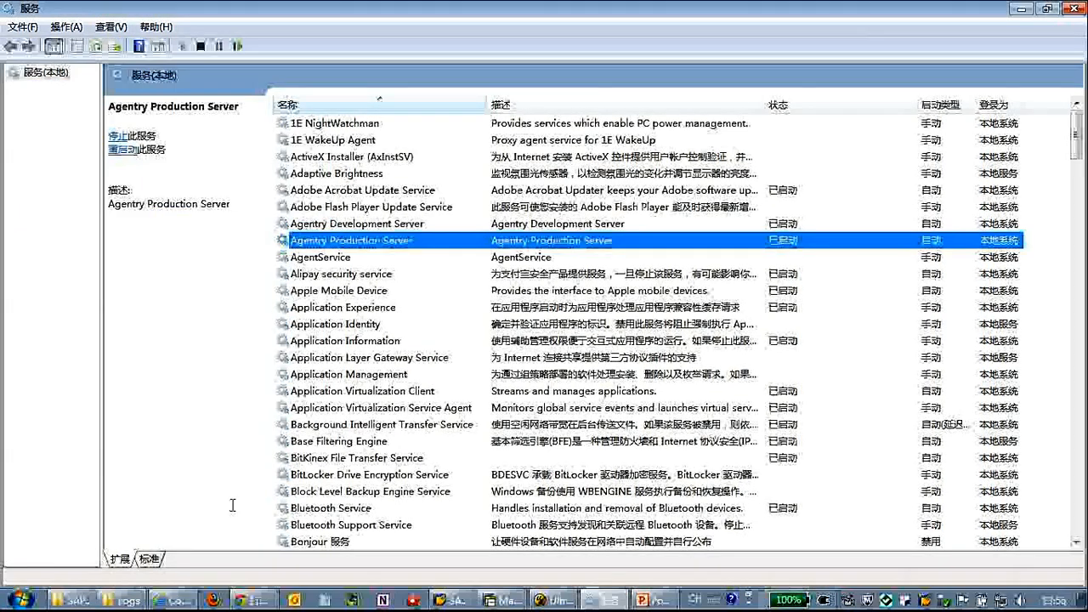
click(119, 600)
drag(301, 409, 150, 100)
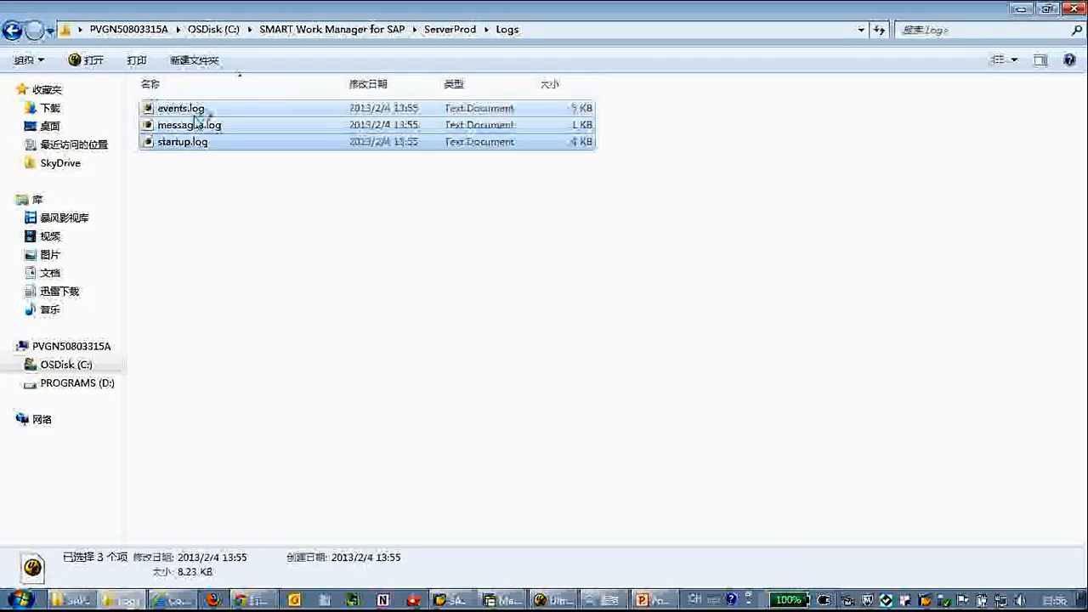
key(Return)
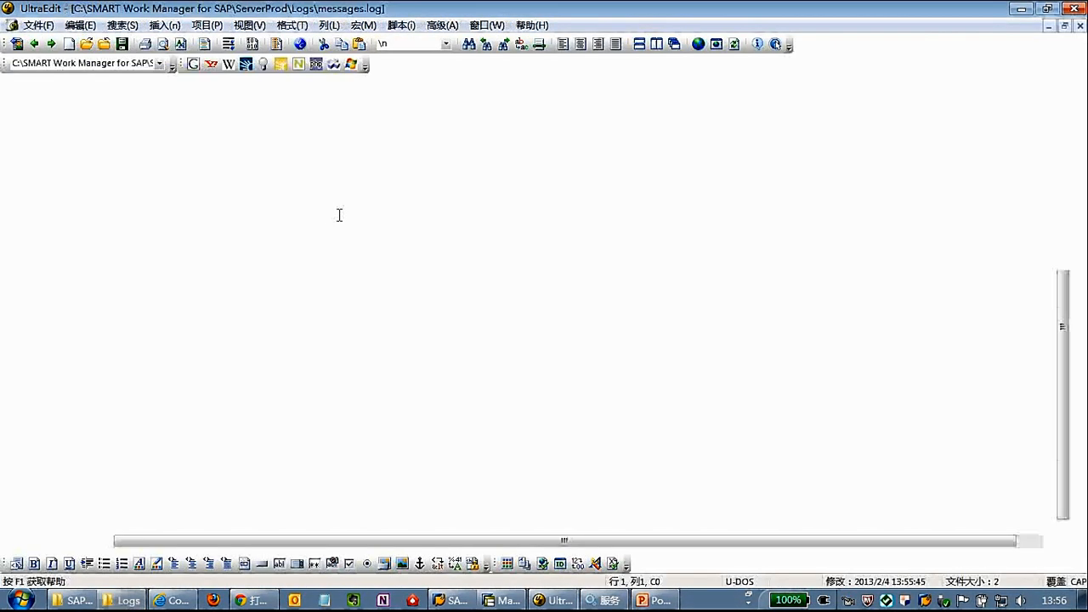
- Examine the startup entries in events.log, from system startup through the Java and HTTP-XML back ends to the final server status line
click(544, 600)
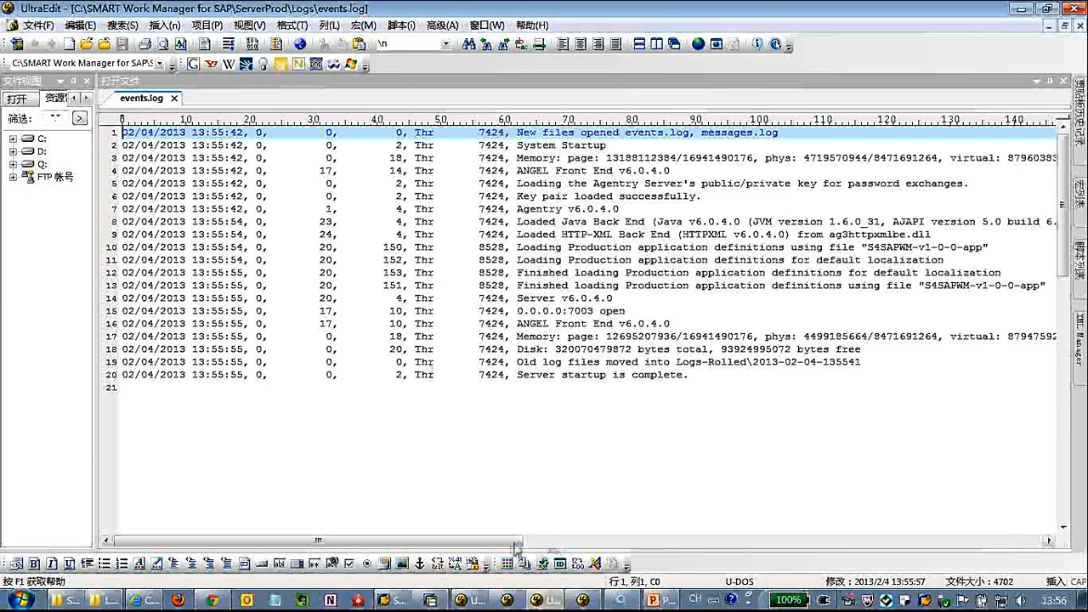
drag(515, 546, 608, 551)
click(341, 145)
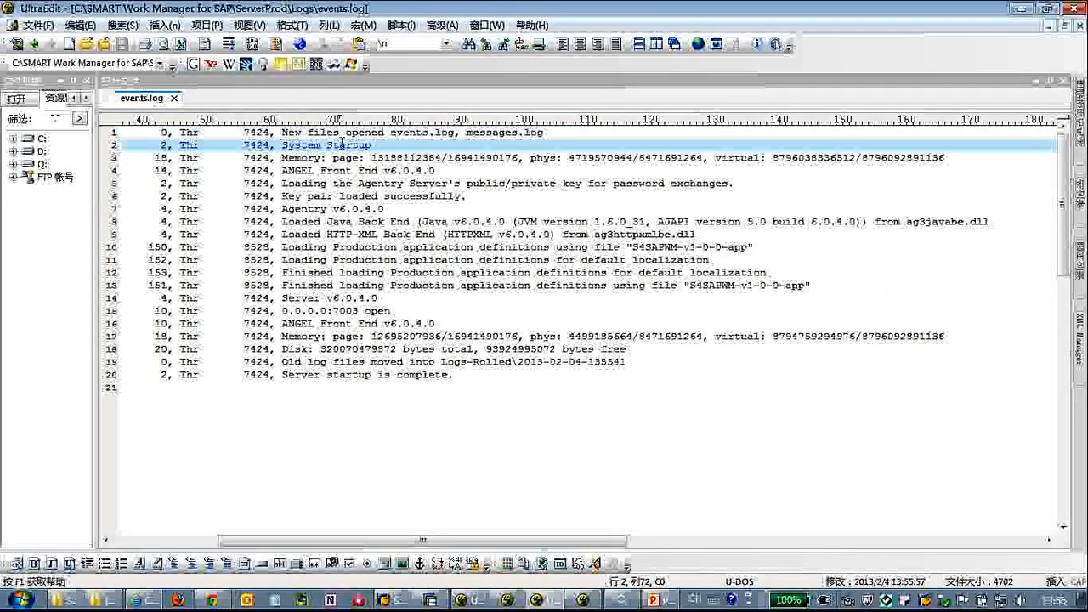
click(345, 158)
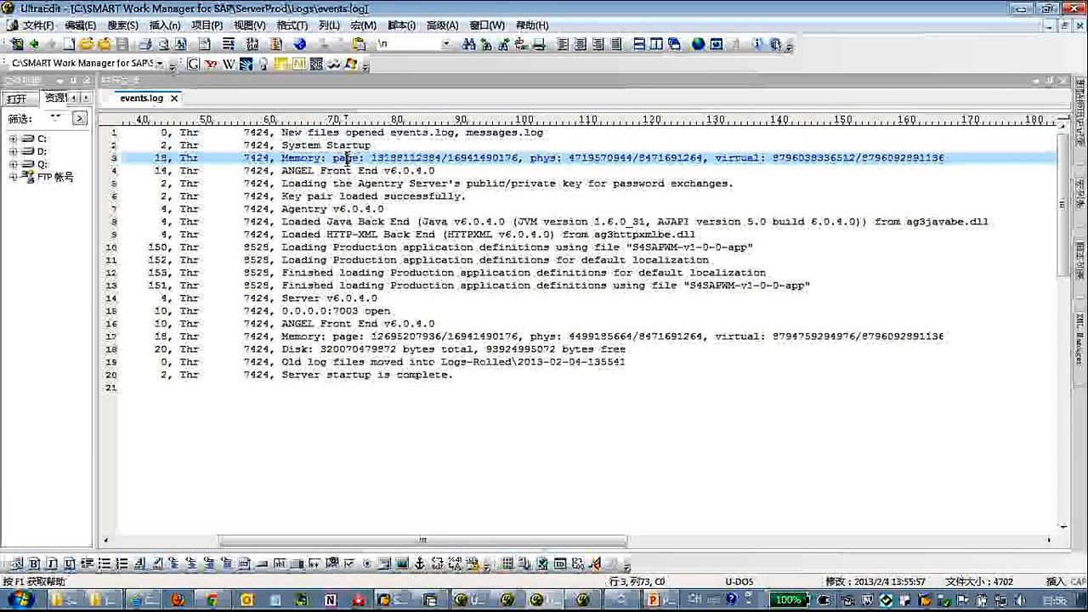
click(345, 209)
click(347, 222)
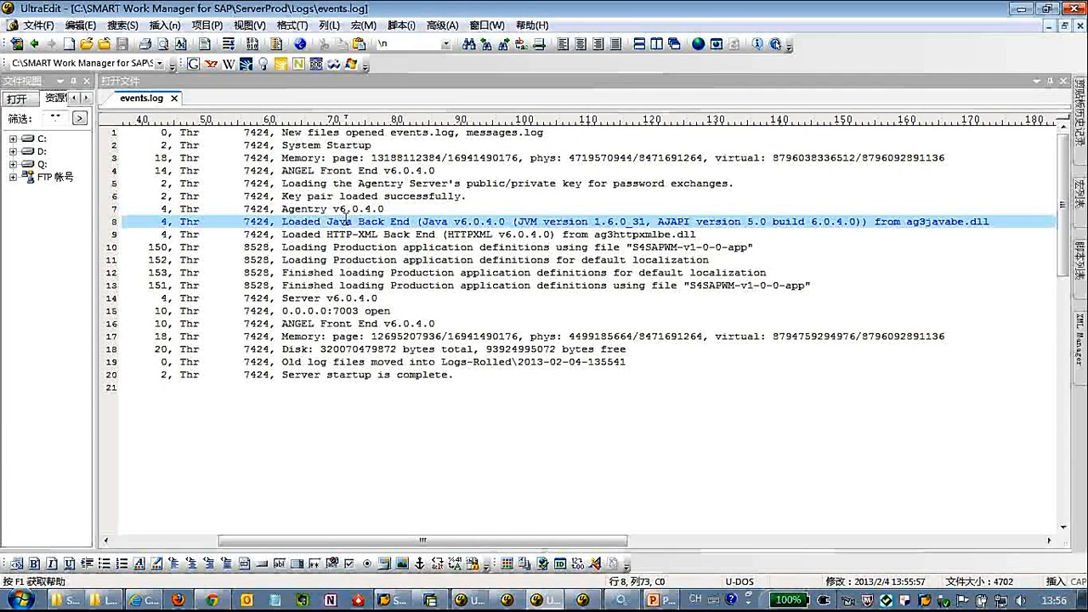
click(347, 235)
click(364, 286)
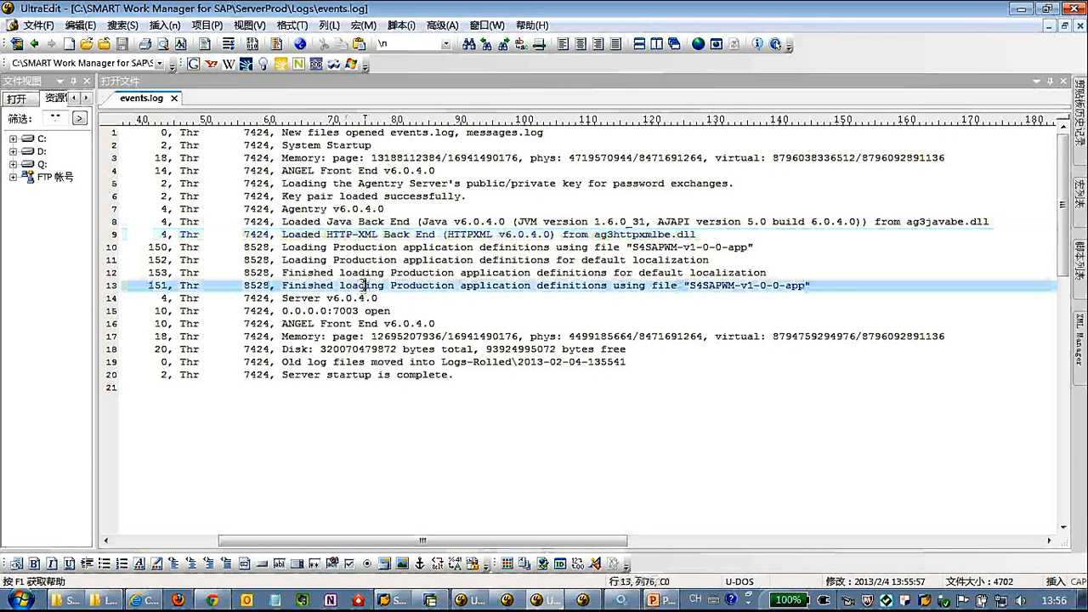
click(369, 379)
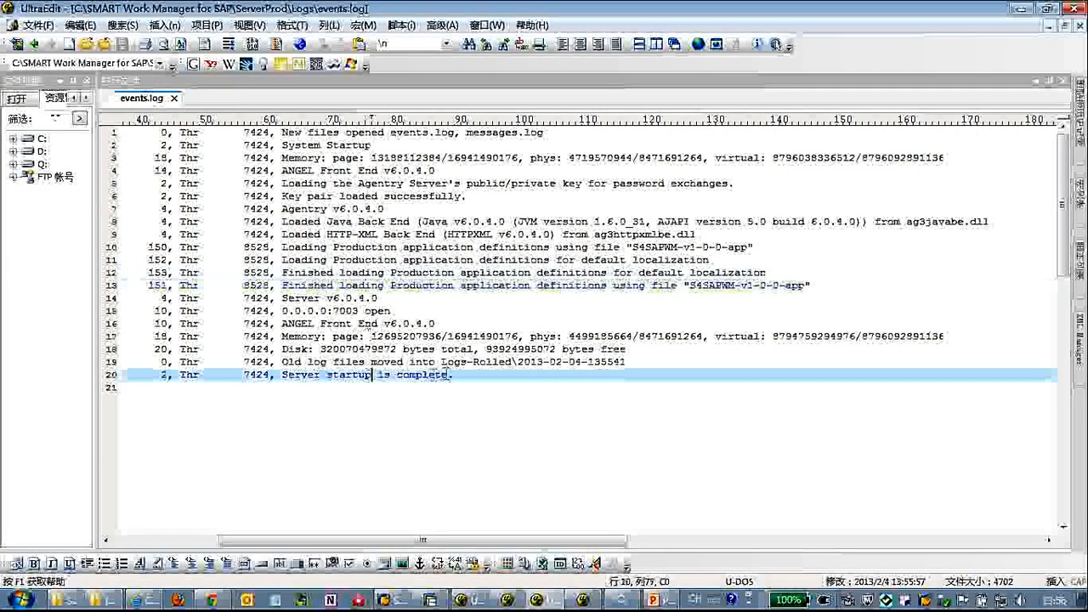
drag(453, 375, 282, 375)
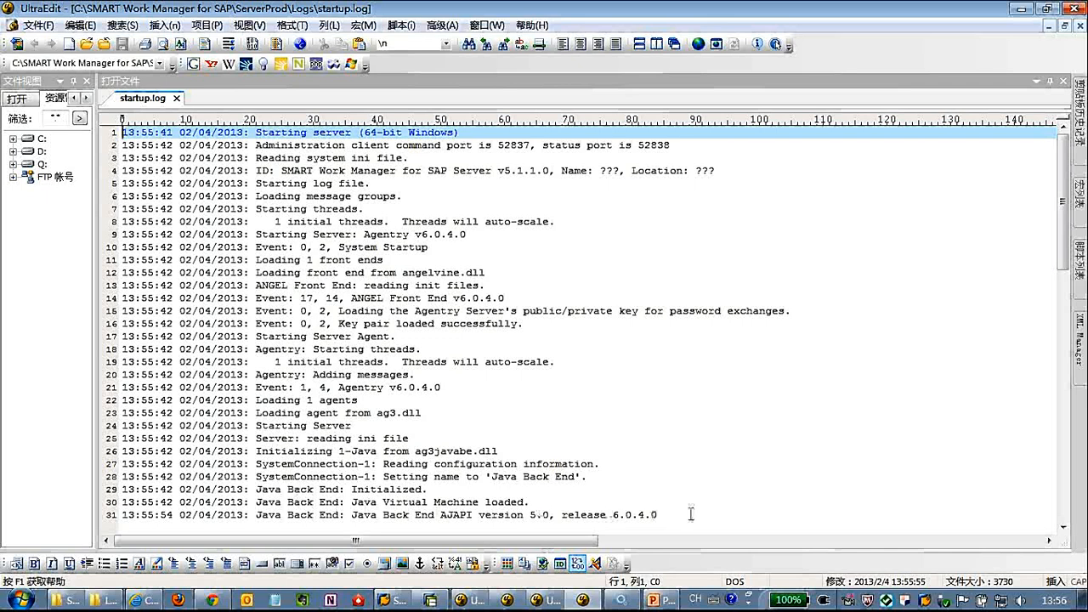
- Examine the Java Back End entries in startup.log and return to the ServerProd Logs folder
drag(691, 514, 82, 490)
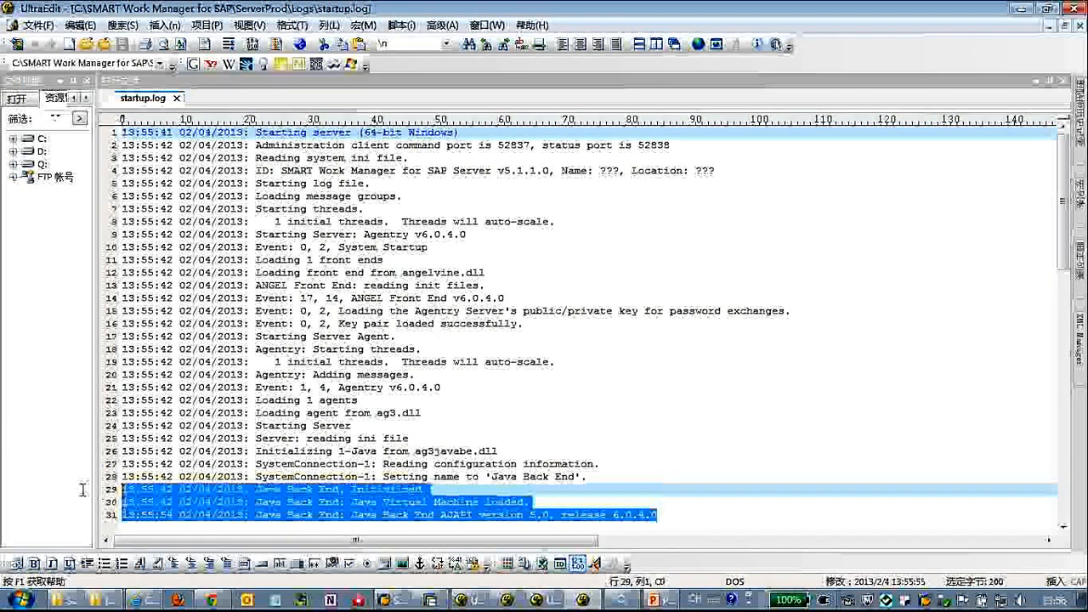
click(585, 368)
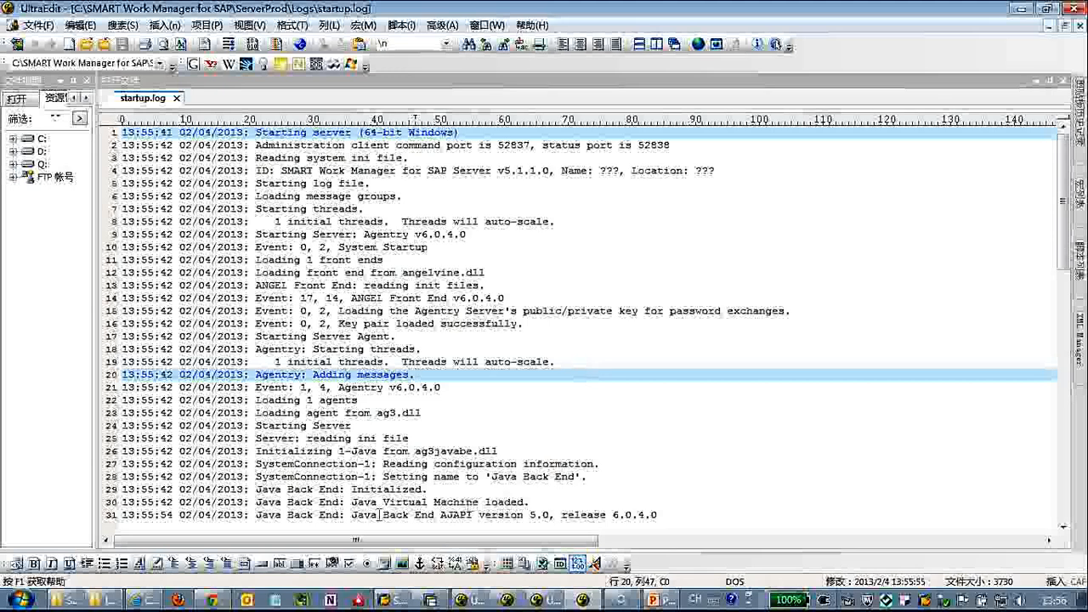
click(112, 602)
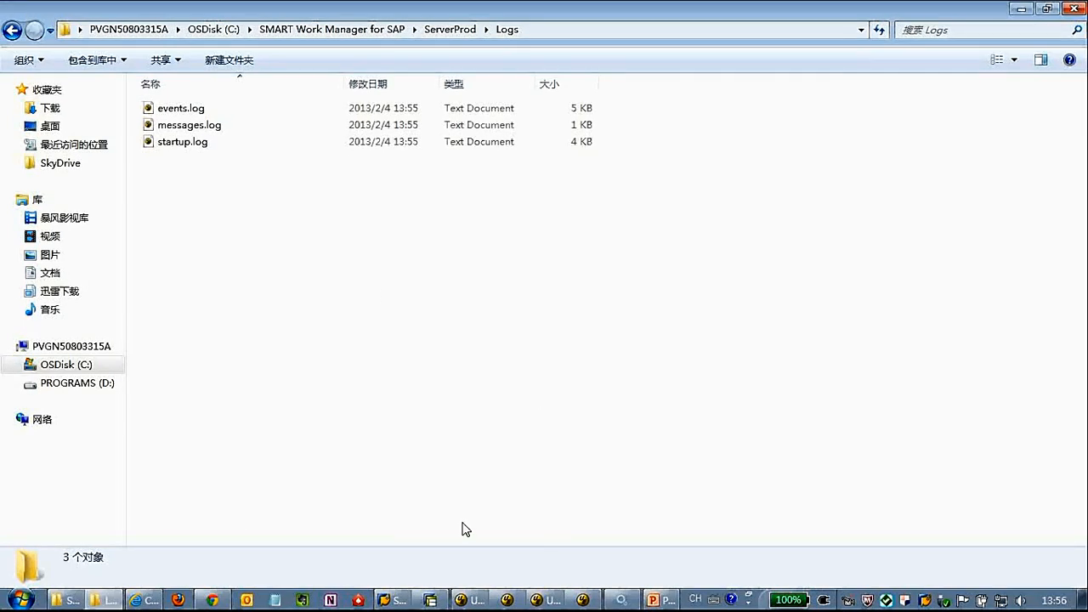
- Launch the Agentry Server Administration Client from the installed programs and maximize its window
click(25, 602)
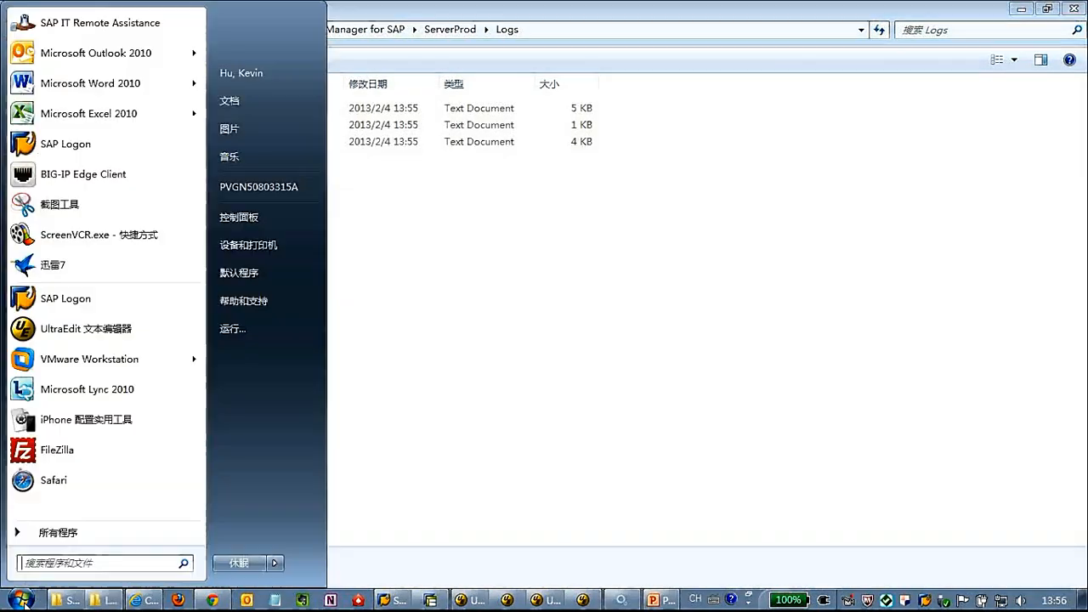
click(76, 532)
scroll(129, 386, up, 6)
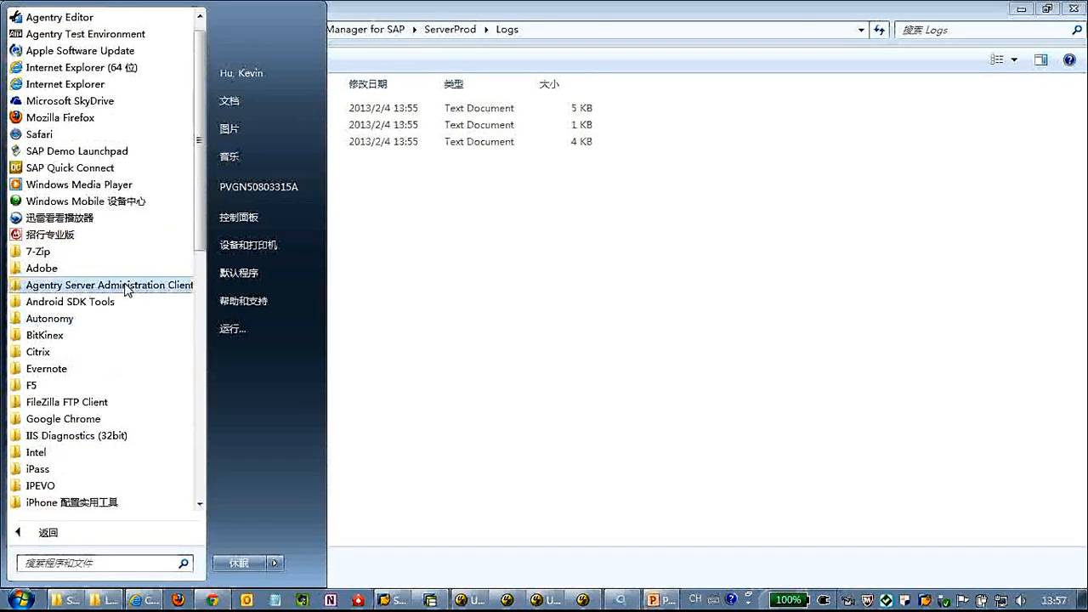
click(125, 285)
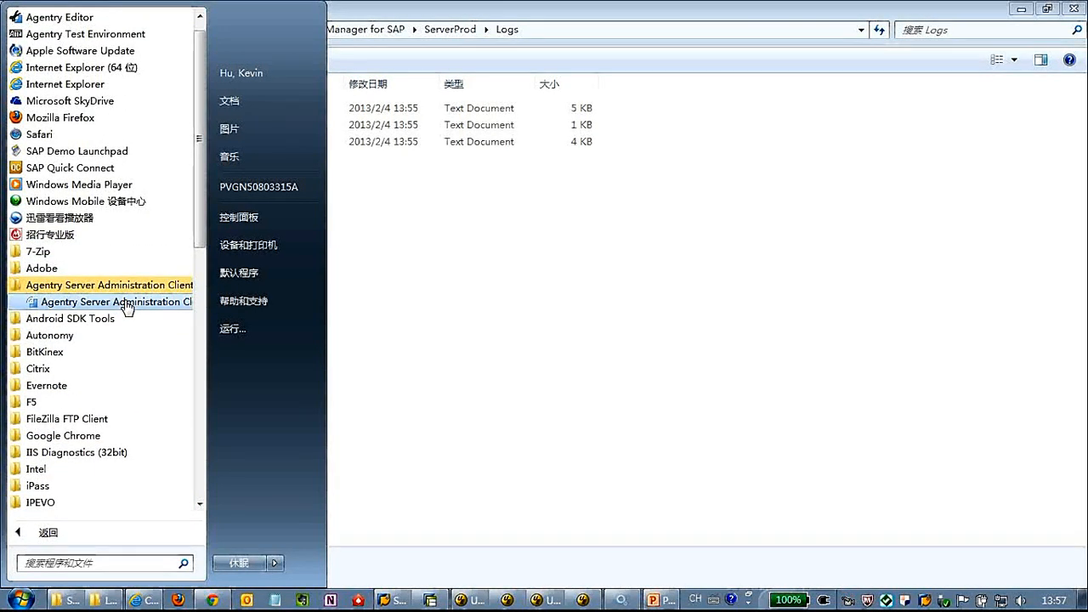
right_click(125, 307)
click(205, 161)
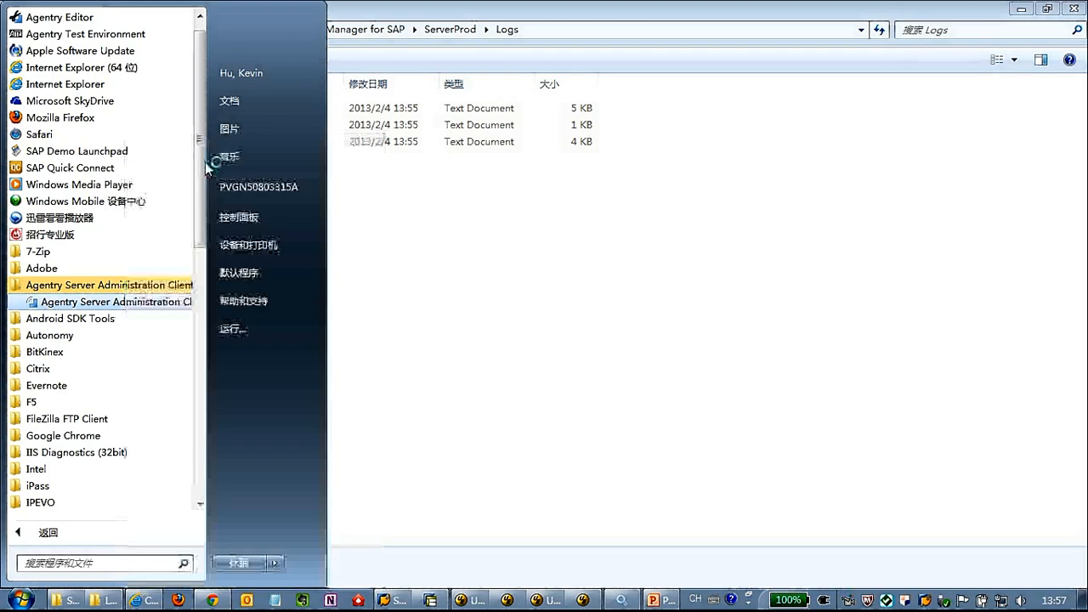
click(261, 283)
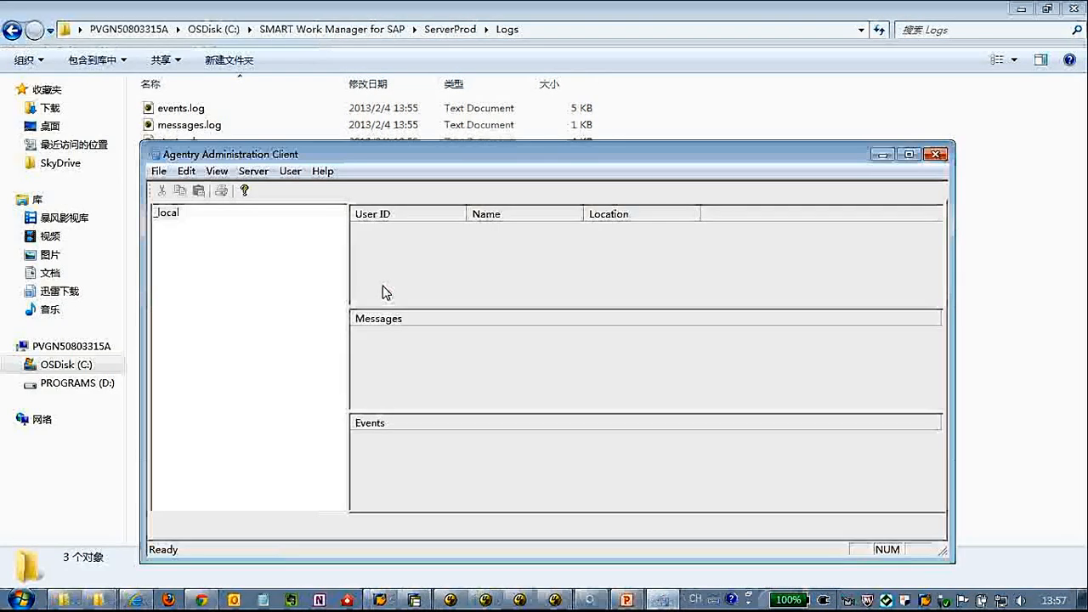
double_click(292, 154)
- Try to connect the administration client to the saved _local server
click(24, 69)
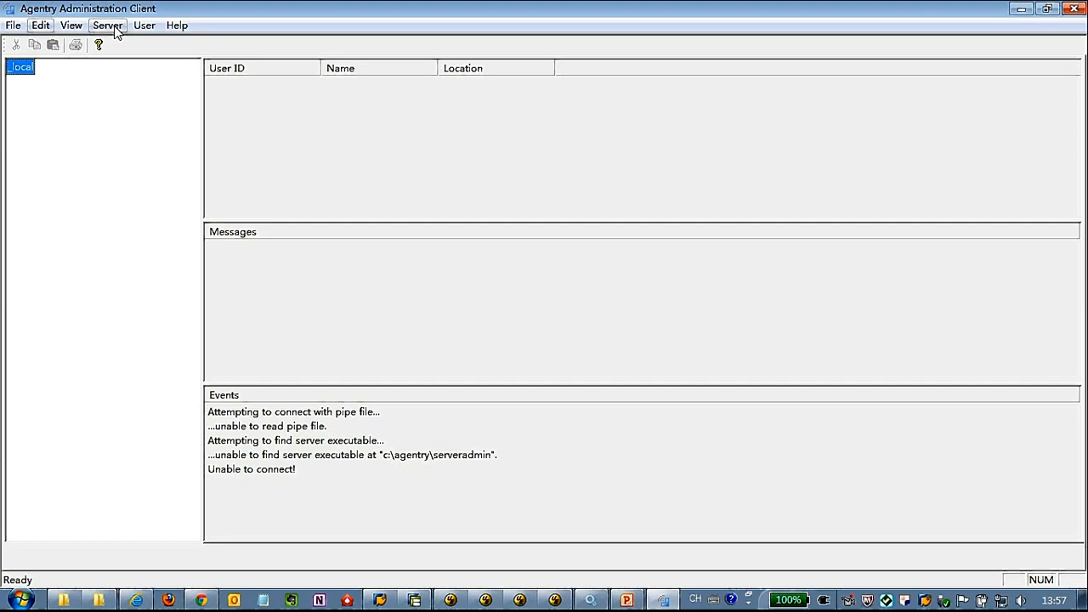
click(114, 26)
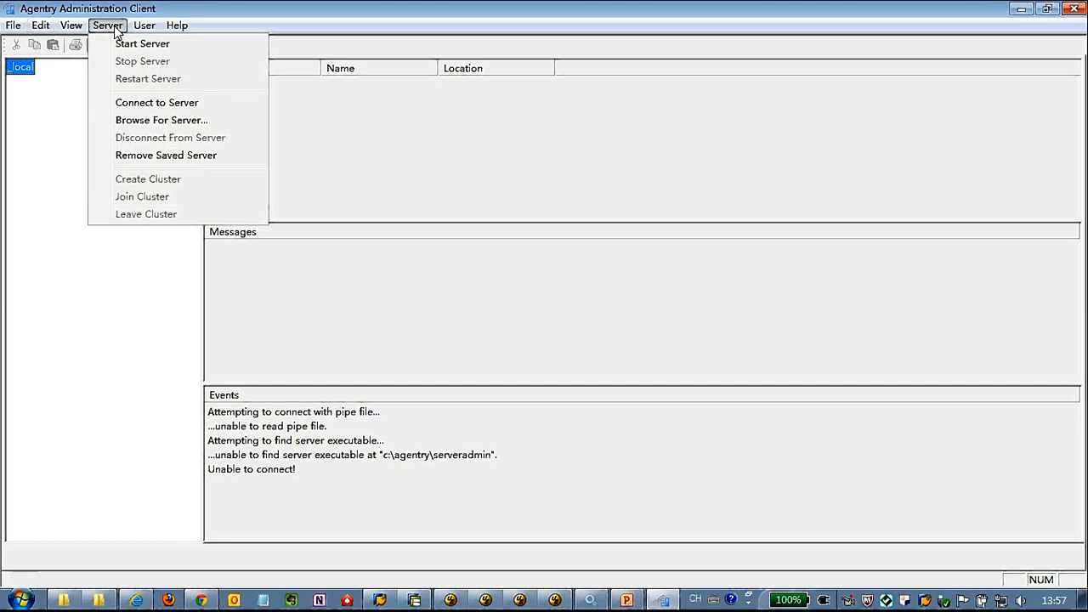
click(138, 103)
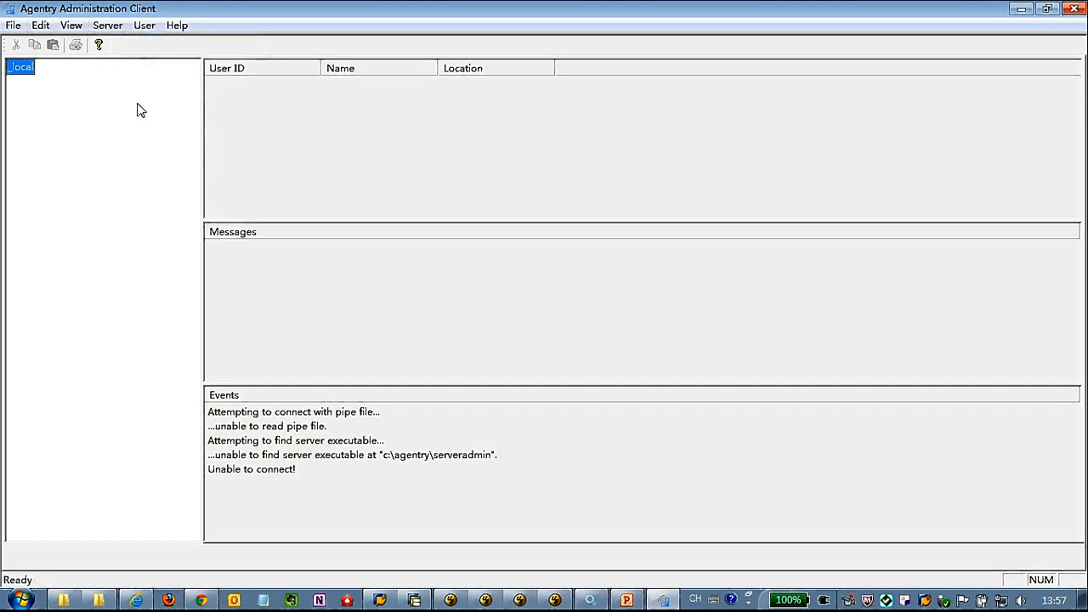
- Add the server from Agentry.ini in C:\SMART Work Manager for SAP\ServerProd and name its instance PROD
click(108, 26)
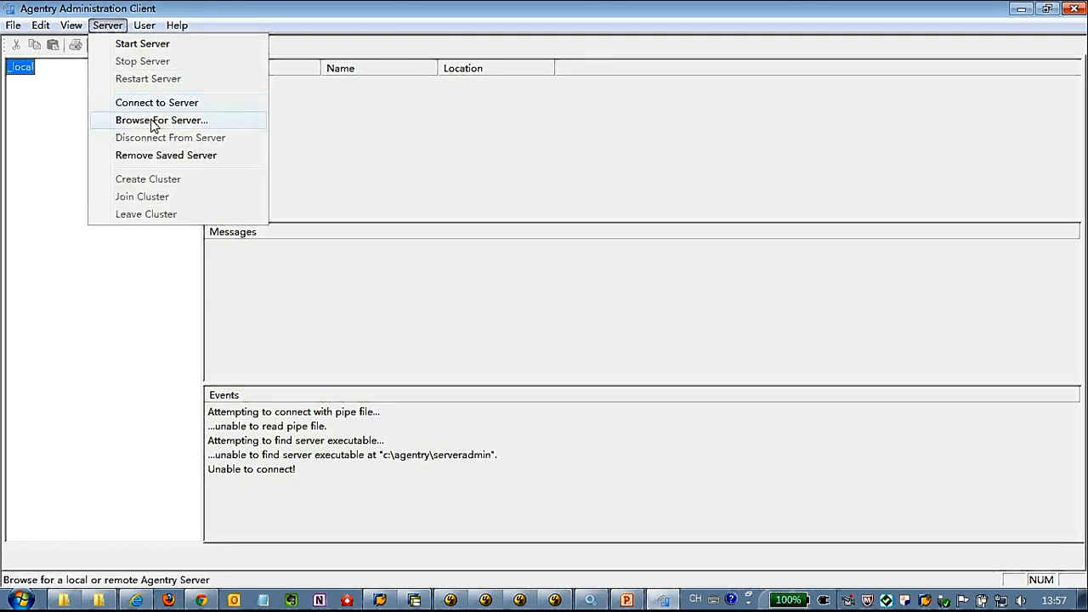
click(153, 120)
click(108, 25)
click(162, 119)
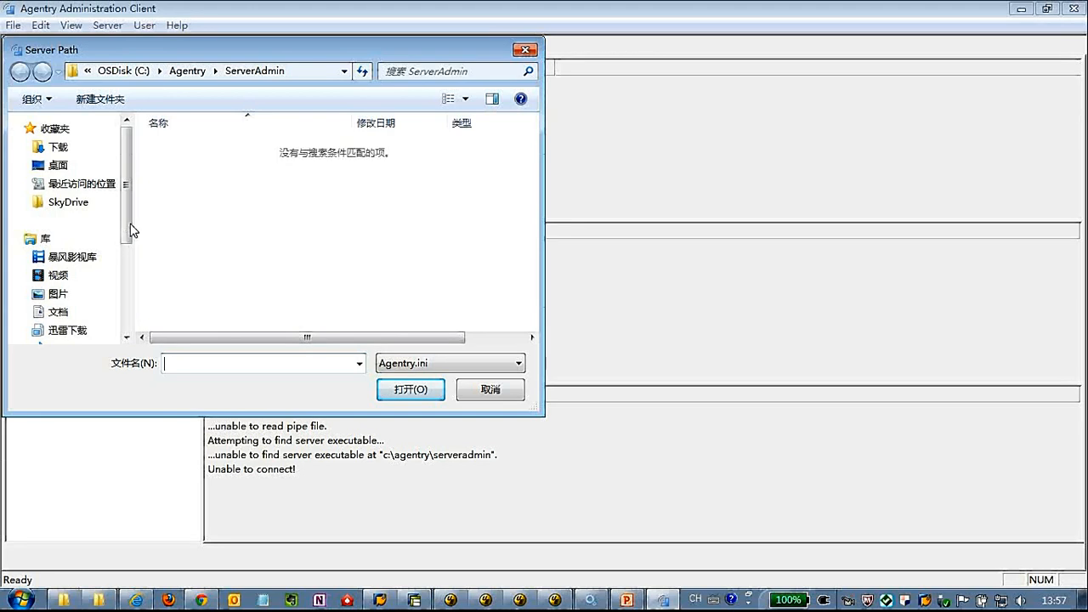
click(189, 71)
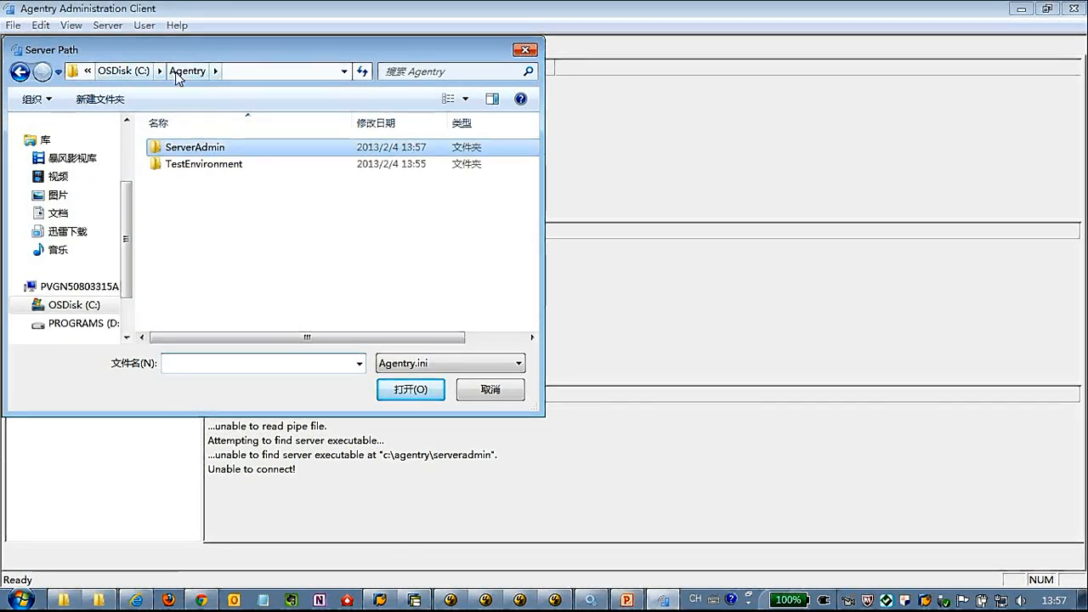
click(137, 73)
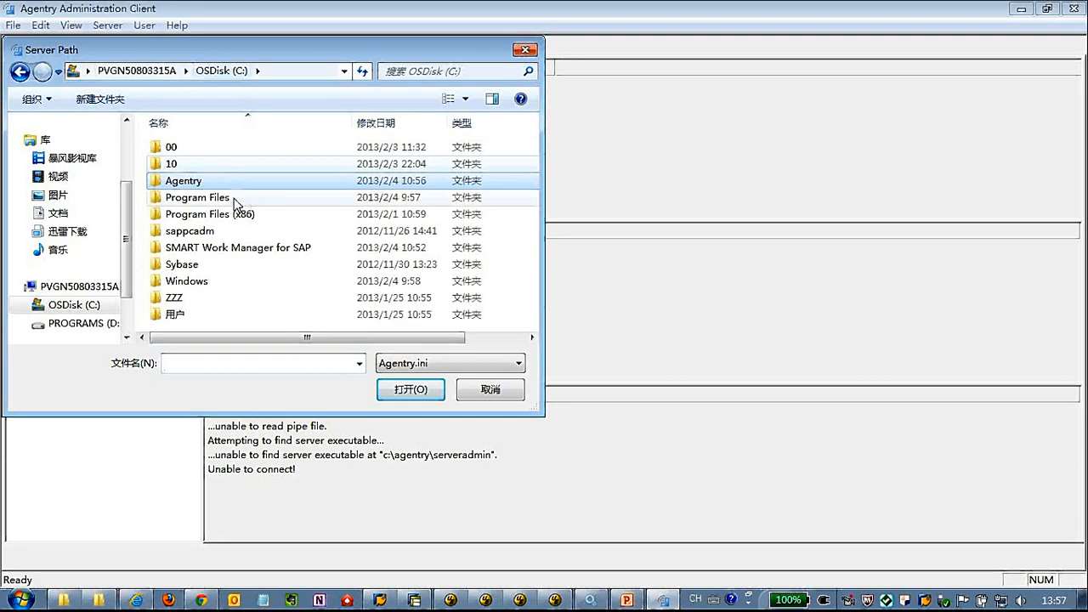
double_click(237, 246)
double_click(209, 173)
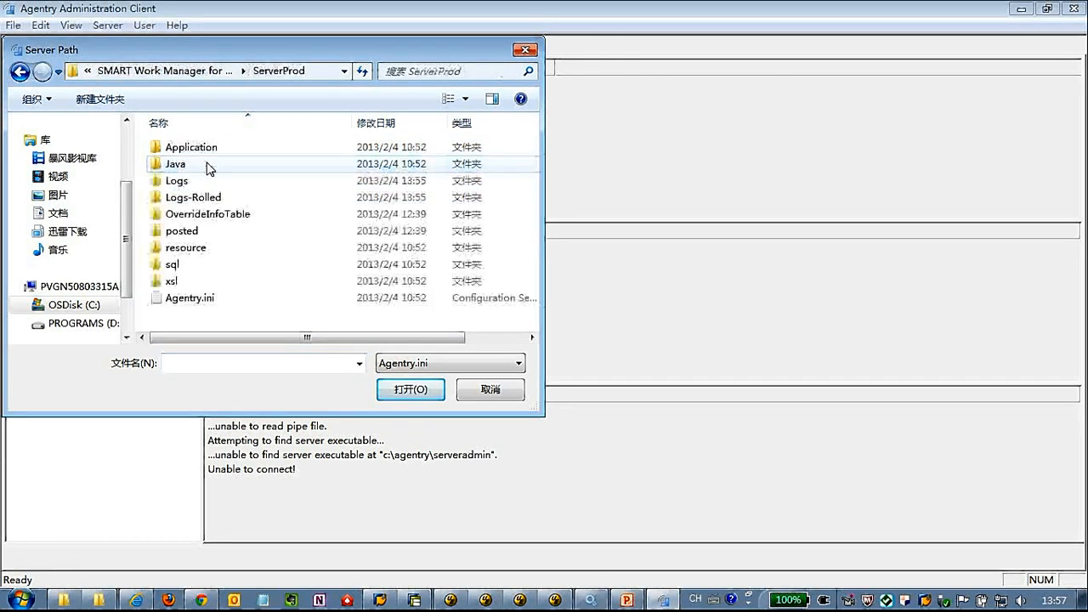
click(195, 297)
click(391, 389)
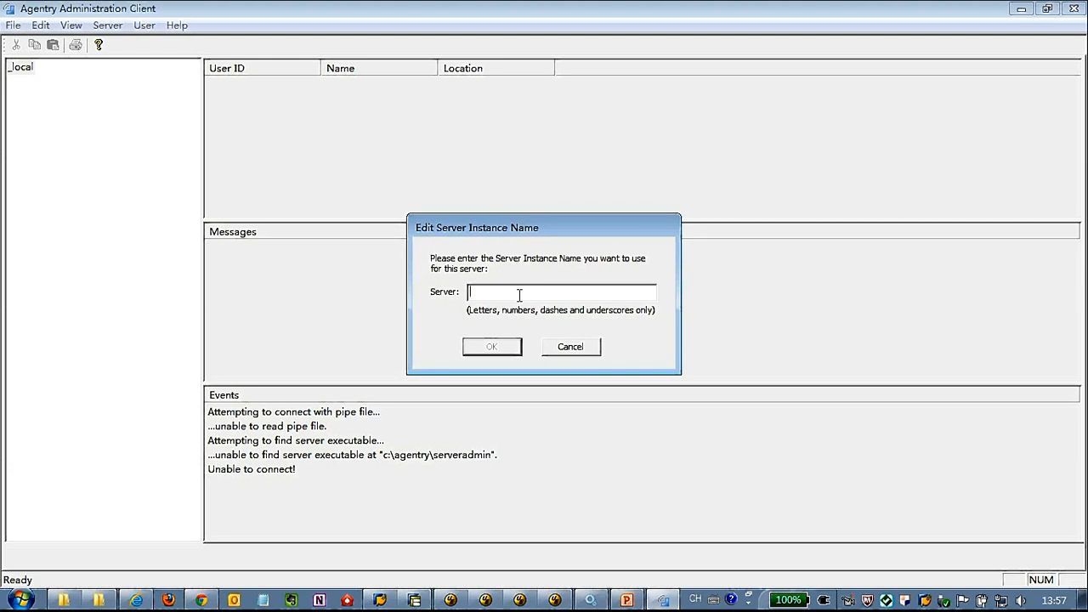
text(PROD)
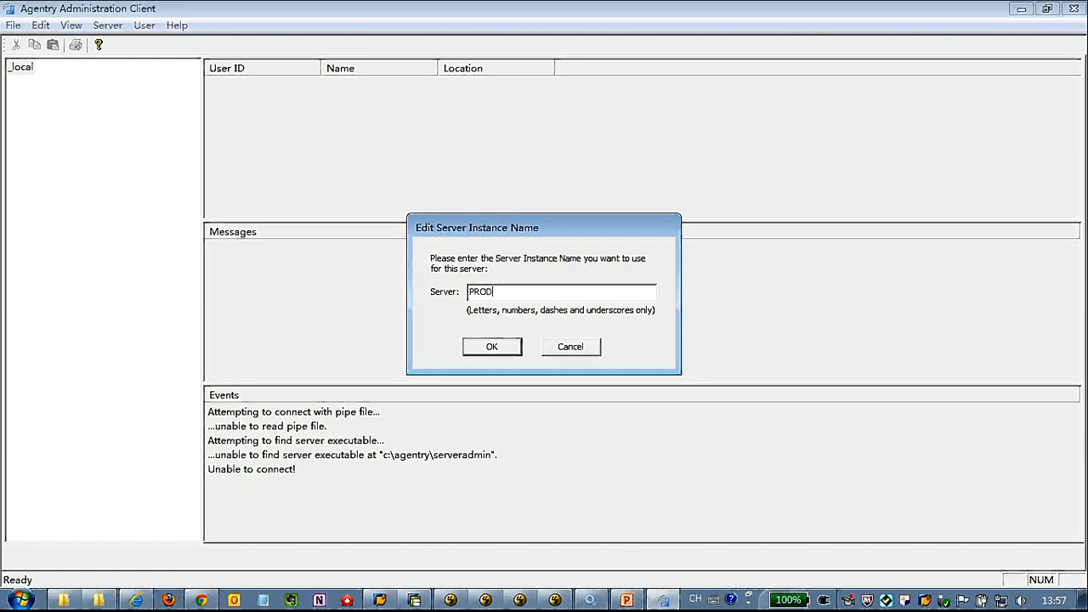
click(504, 347)
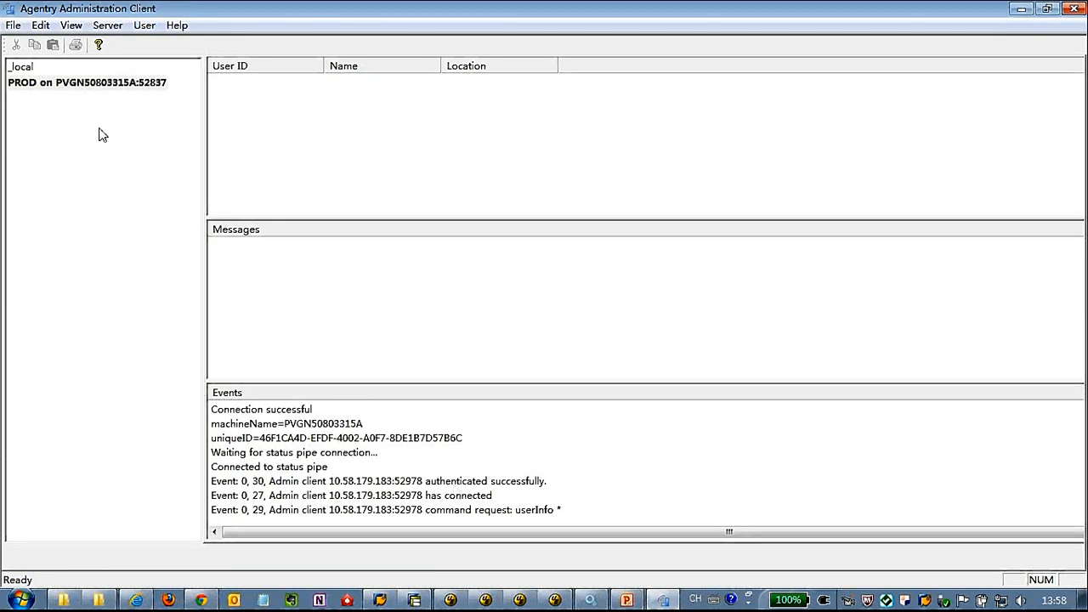
- Review the Agentry Info of the PROD server, including license expiration and back-end versions, and close it
click(114, 26)
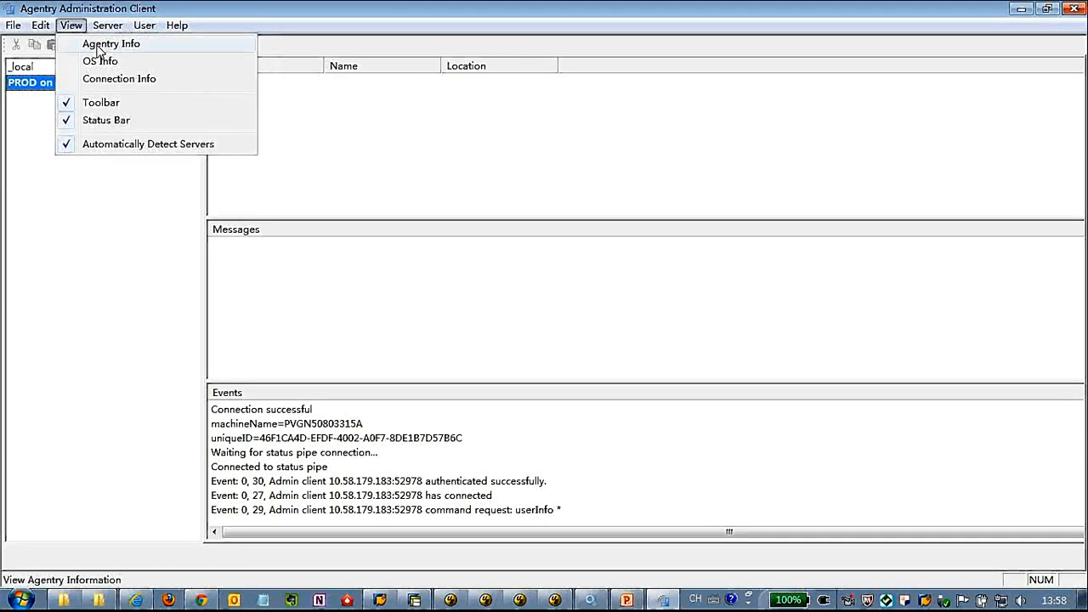
click(85, 44)
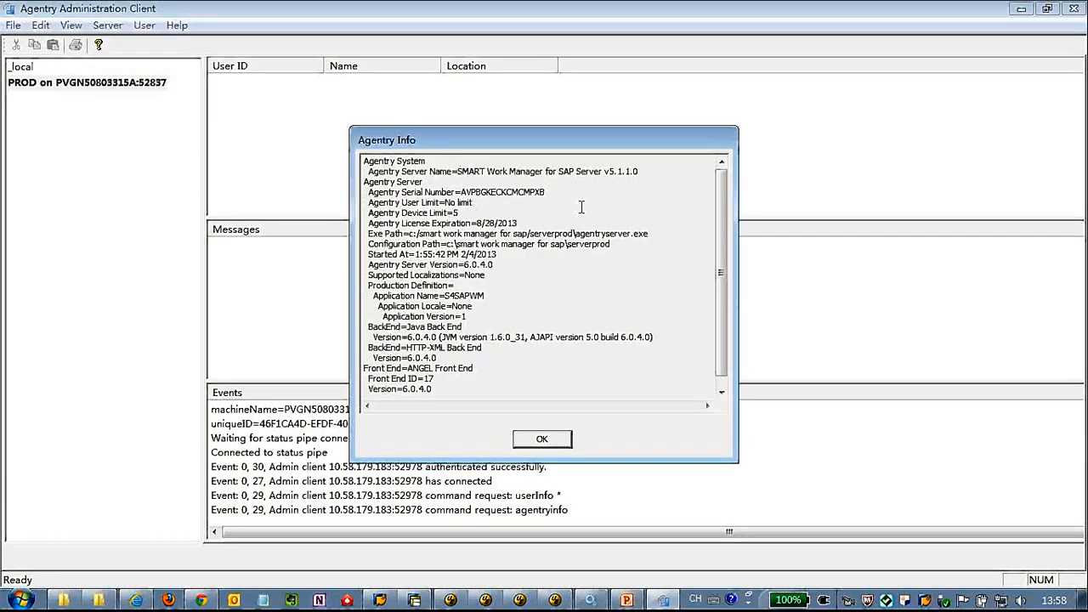
click(527, 221)
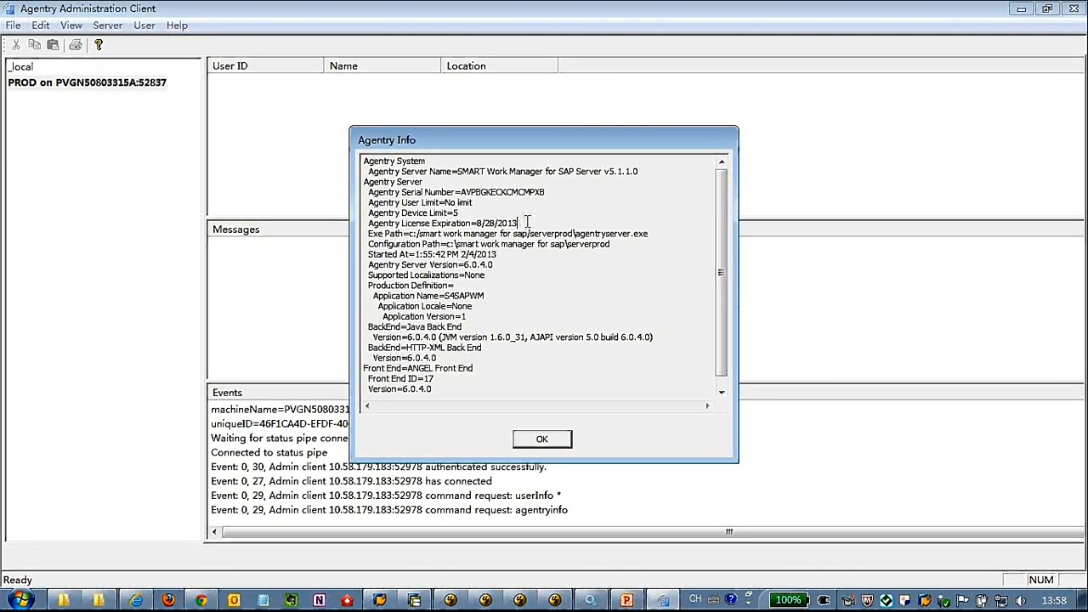
click(532, 389)
click(561, 440)
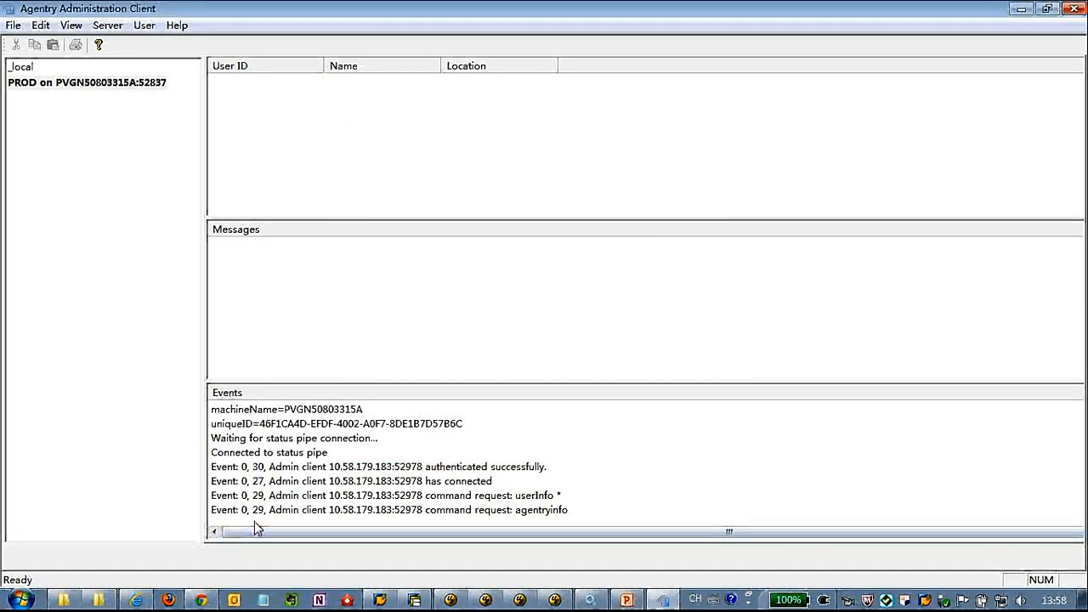
- Review the OS Info and the Connection Info of the PROD server, closing each window after reading
click(70, 24)
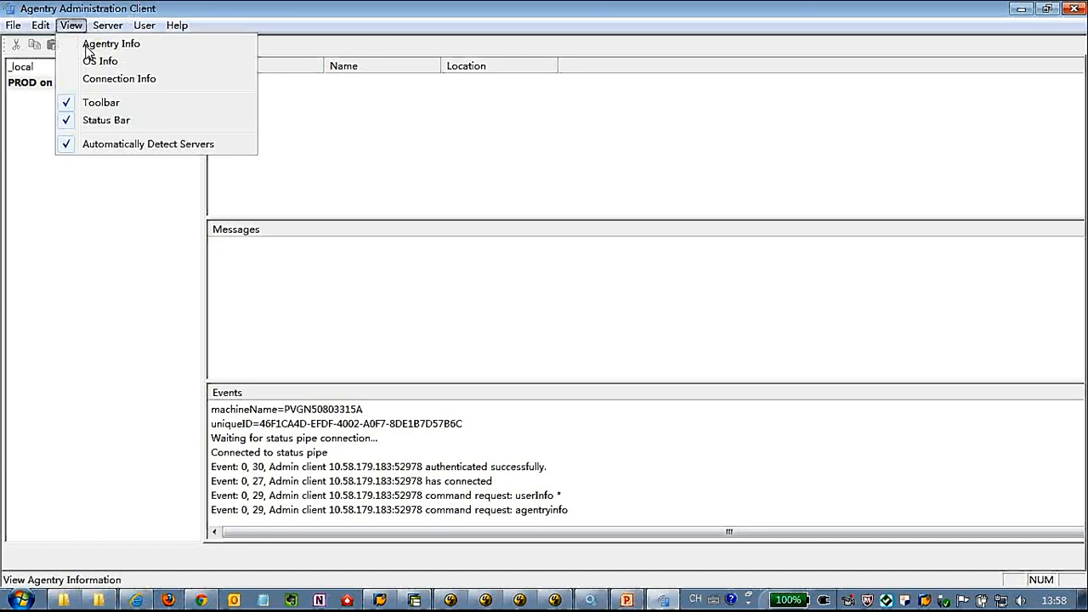
click(96, 63)
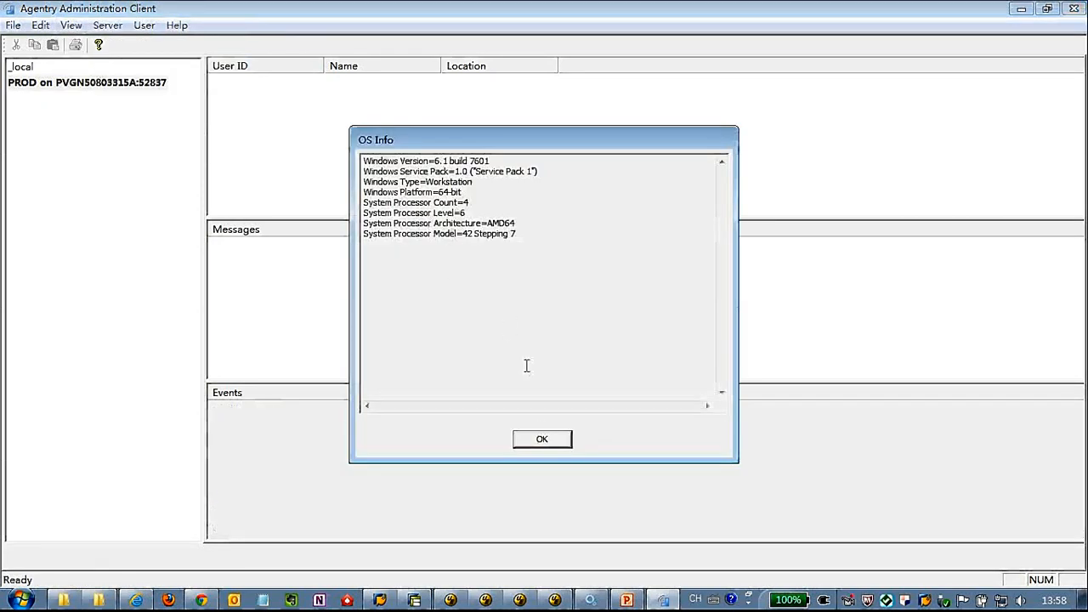
click(548, 440)
click(71, 24)
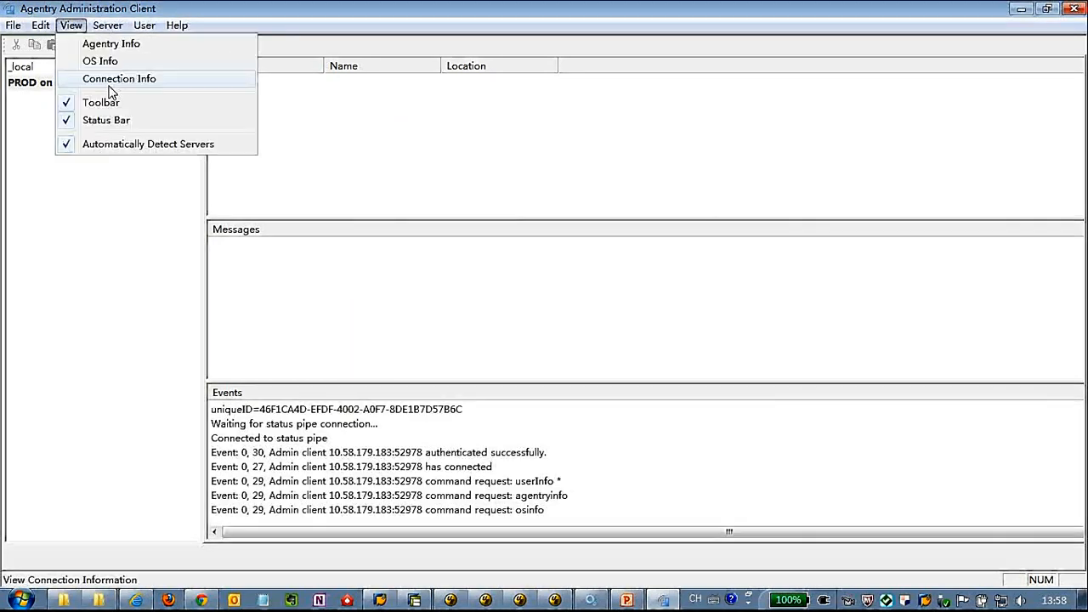
click(113, 81)
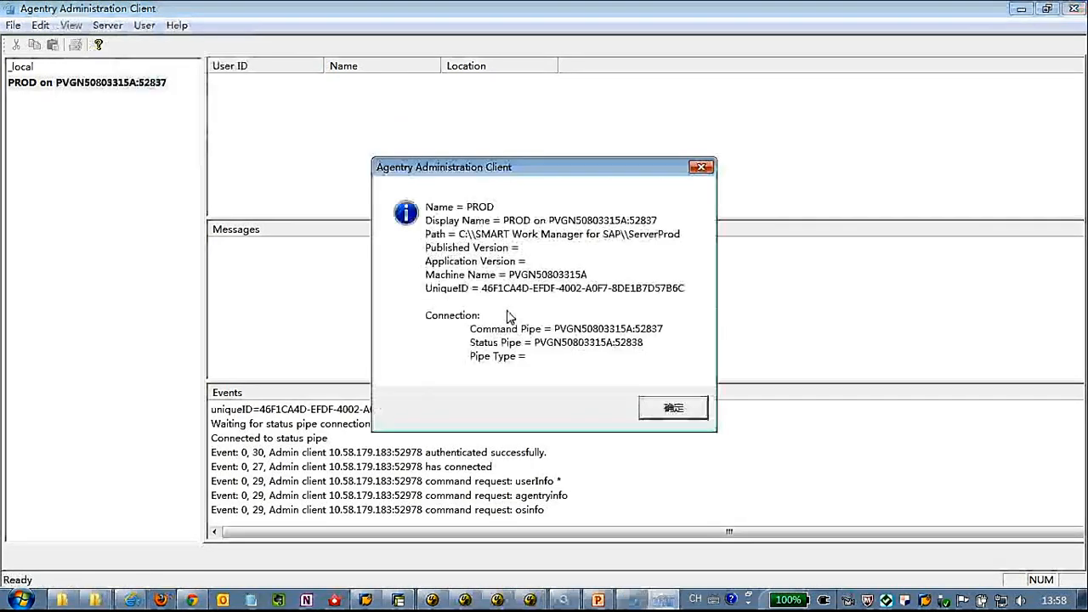
click(673, 410)
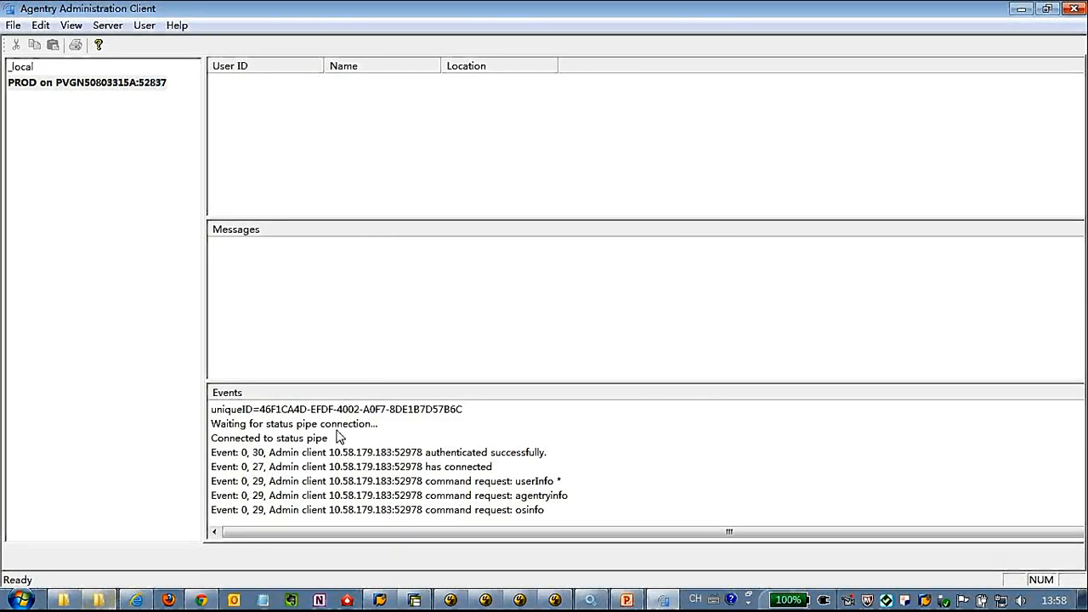
- Launch the Agentry Test Environment from the installed programs
click(22, 600)
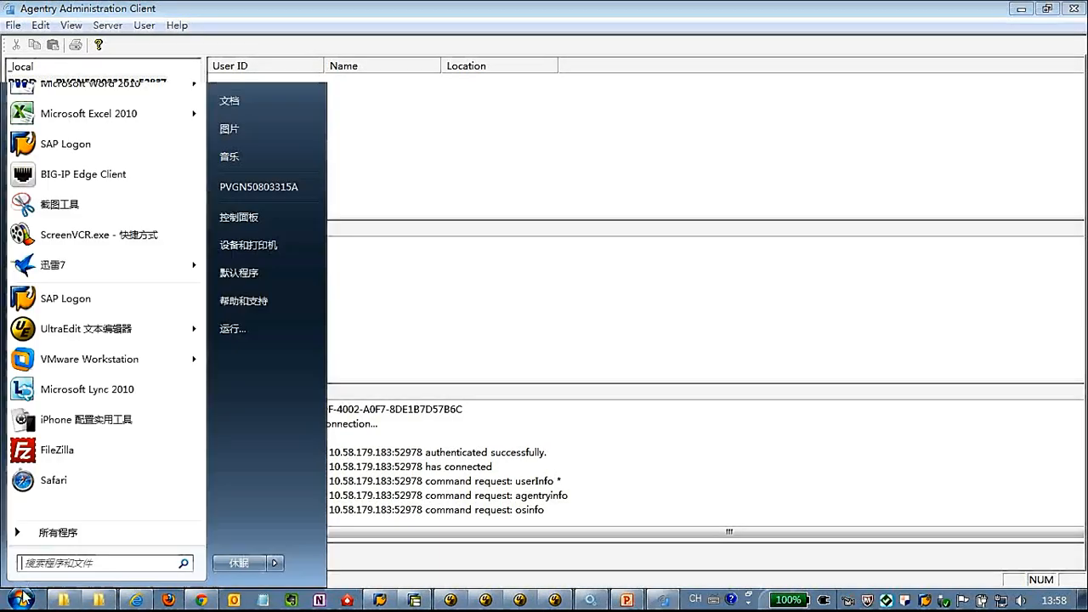
click(65, 535)
scroll(145, 136, up, 1)
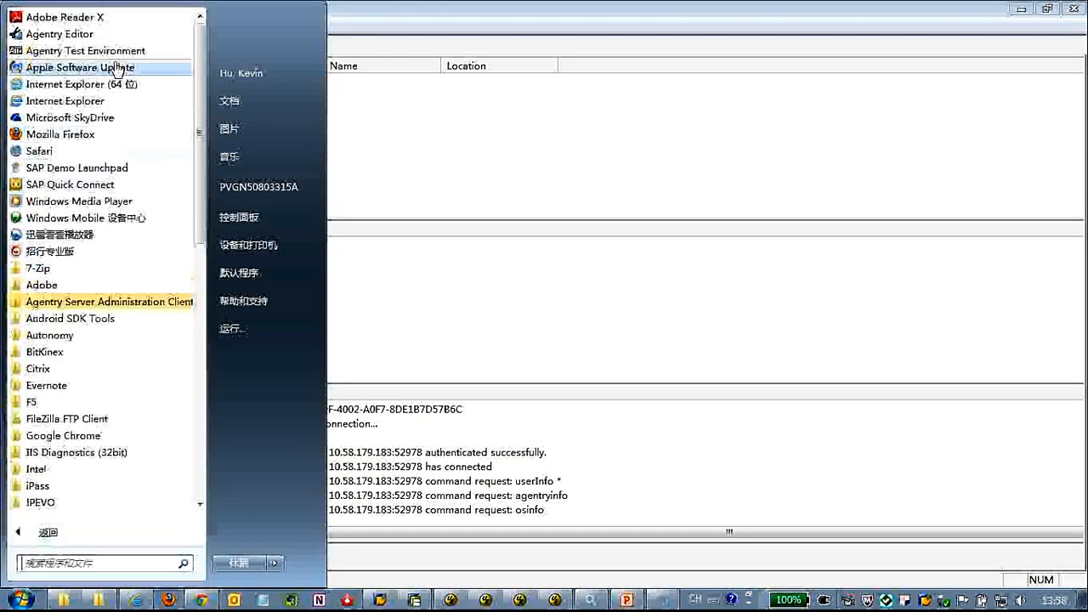
right_click(117, 59)
click(146, 59)
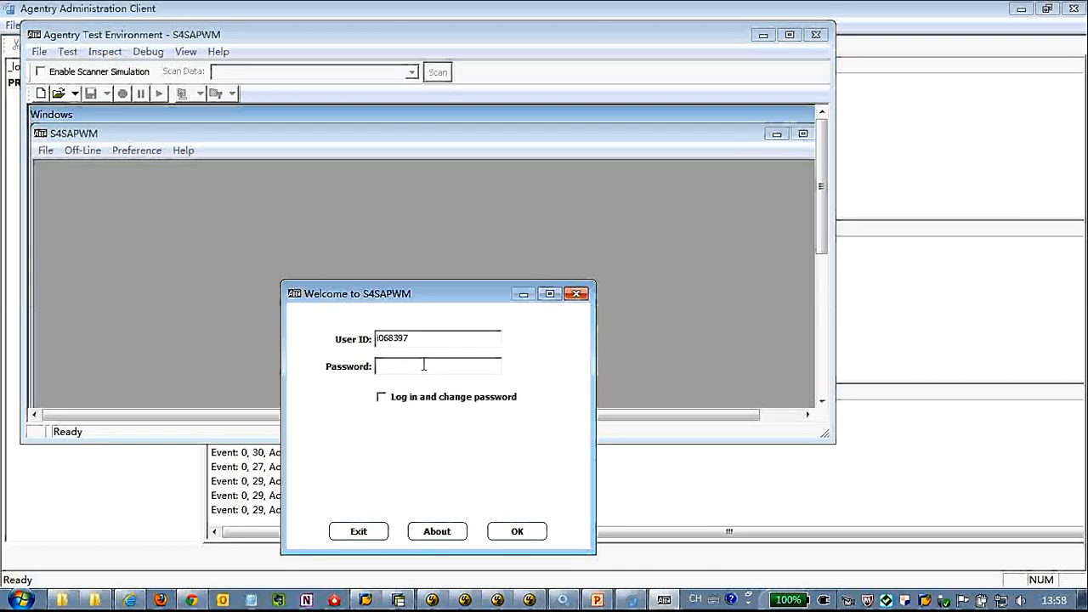
- Log in to S4SAPWM with the account password, accepting the user change, and maximize the Agentry Test Environment window around the transmission
text(*********)
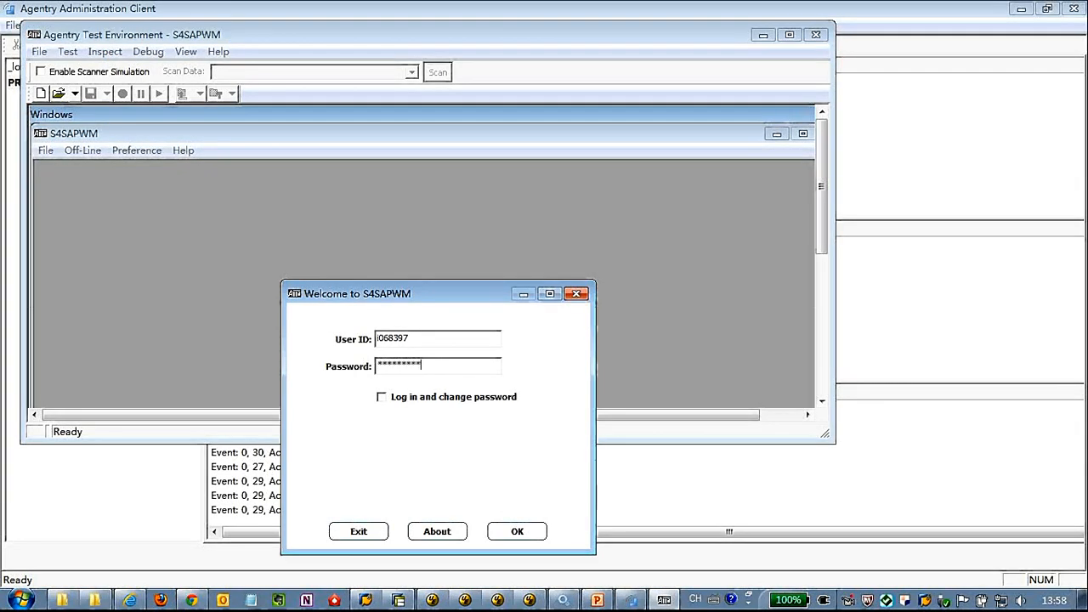
click(510, 531)
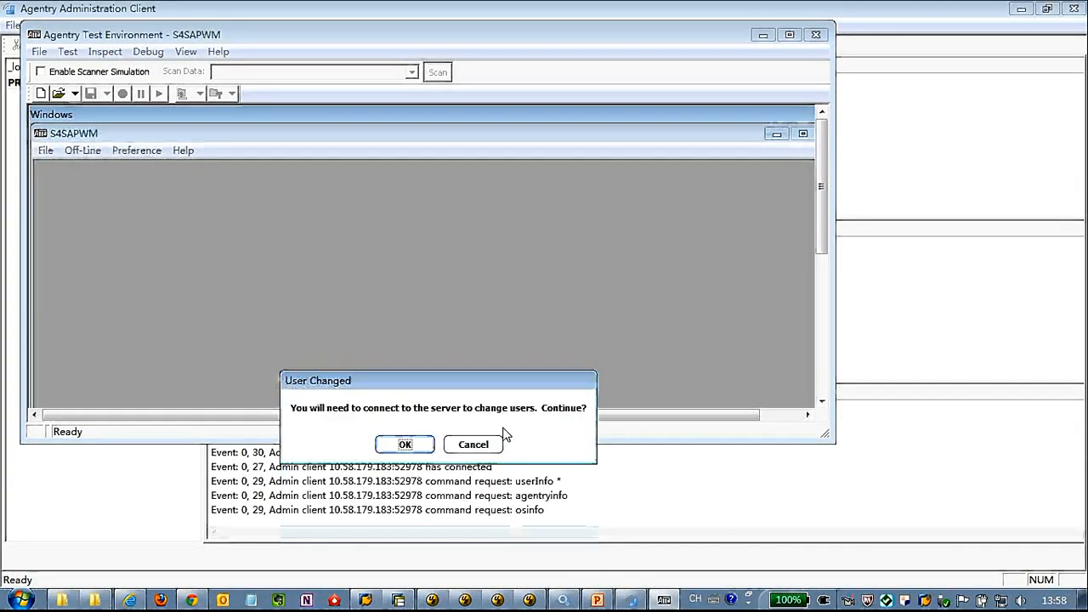
click(414, 442)
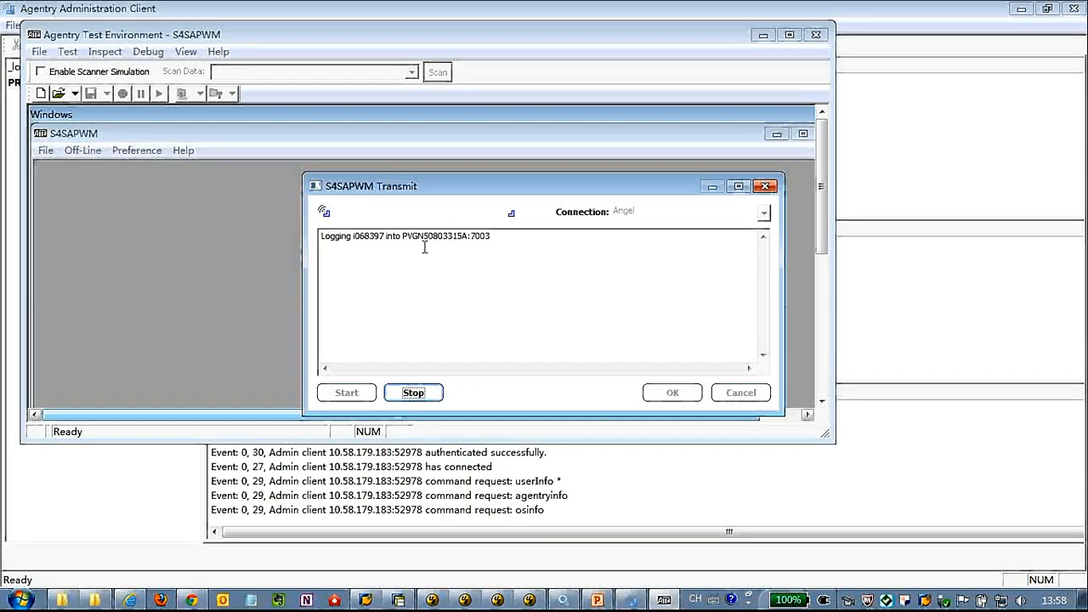
click(788, 34)
drag(498, 188, 413, 168)
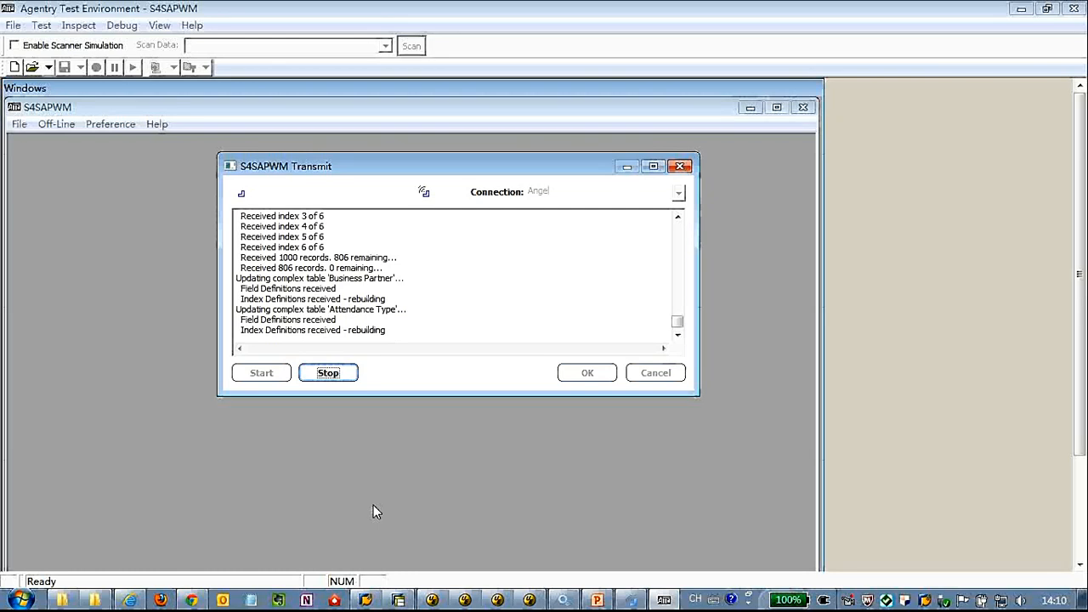
- Launch the Agentry Editor from the installed programs
click(19, 600)
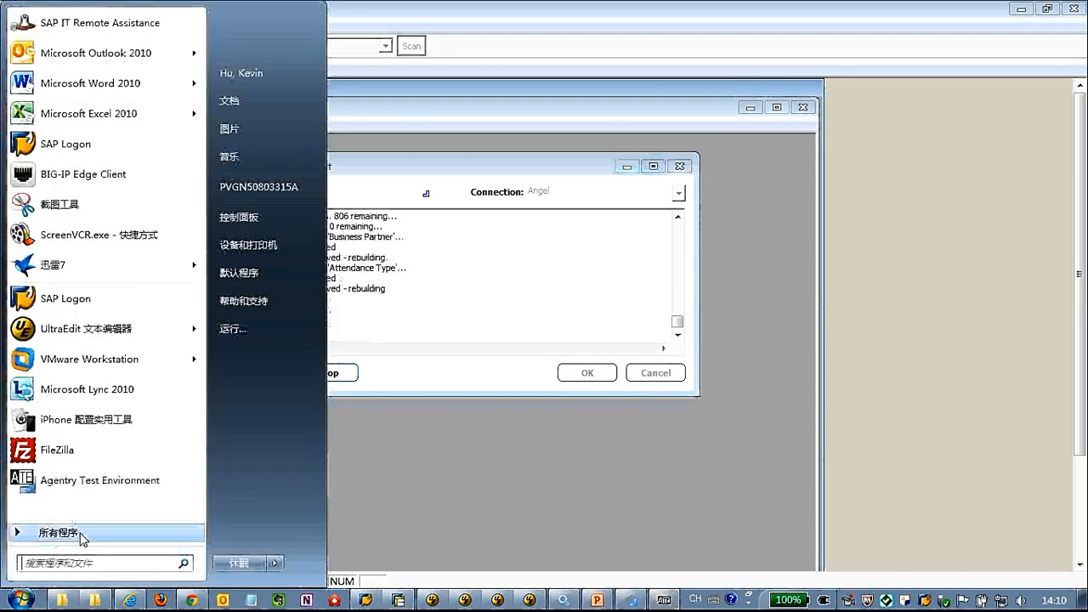
click(25, 590)
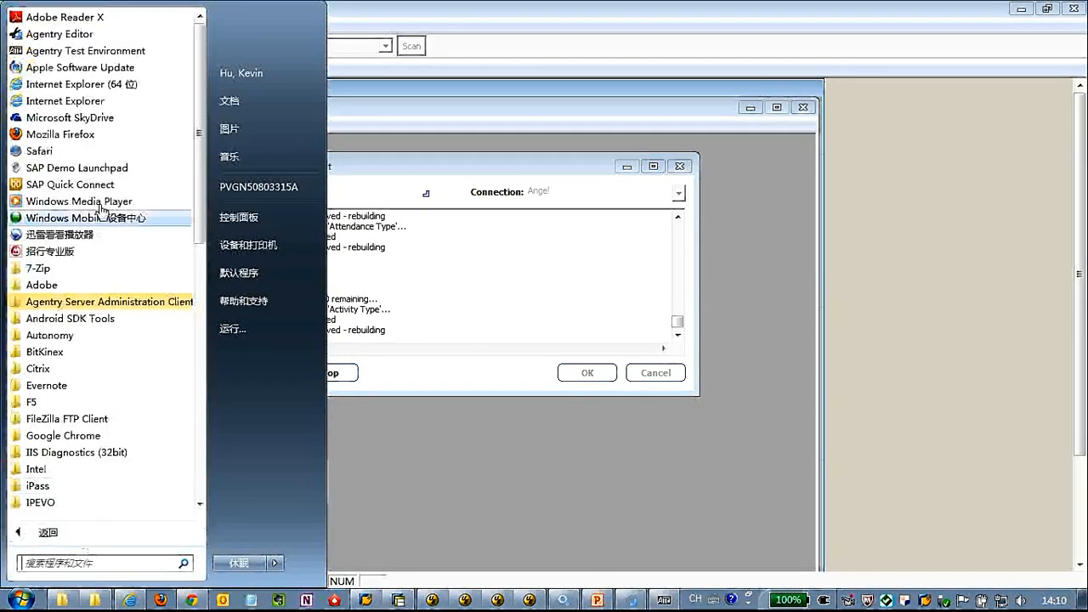
right_click(76, 38)
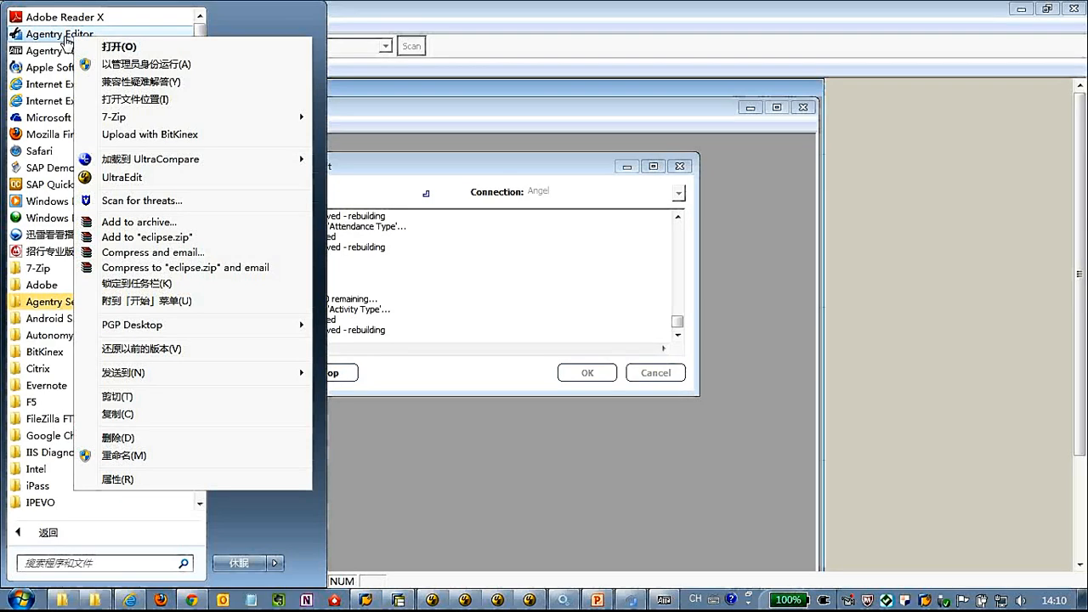
click(75, 38)
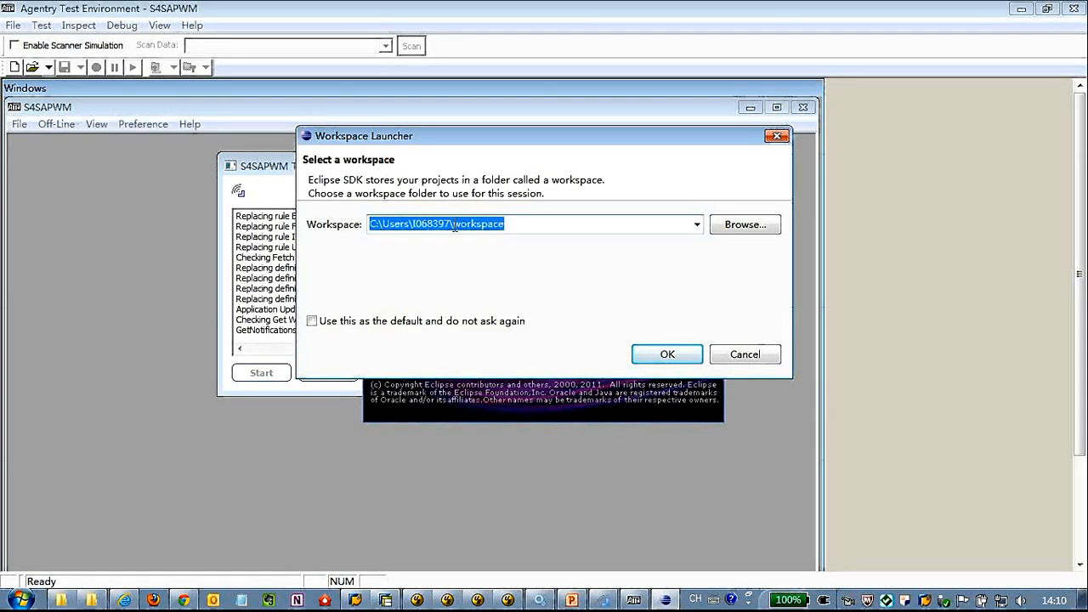
- Set the workspace folder to syclo_workspace in the user's home directory, make it the default without asking again, and confirm
click(453, 225)
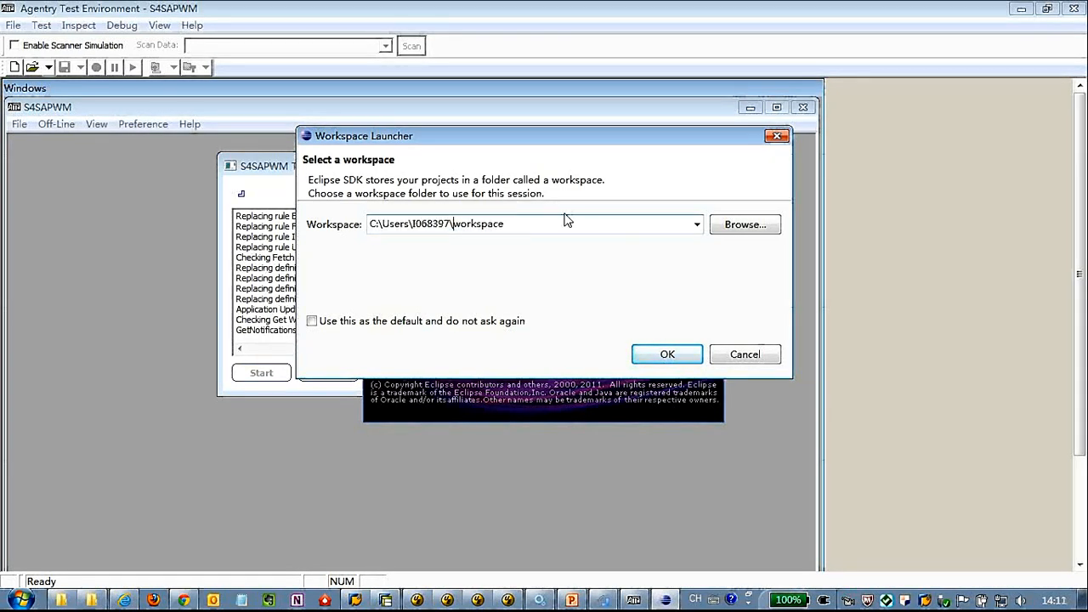
text(sly)
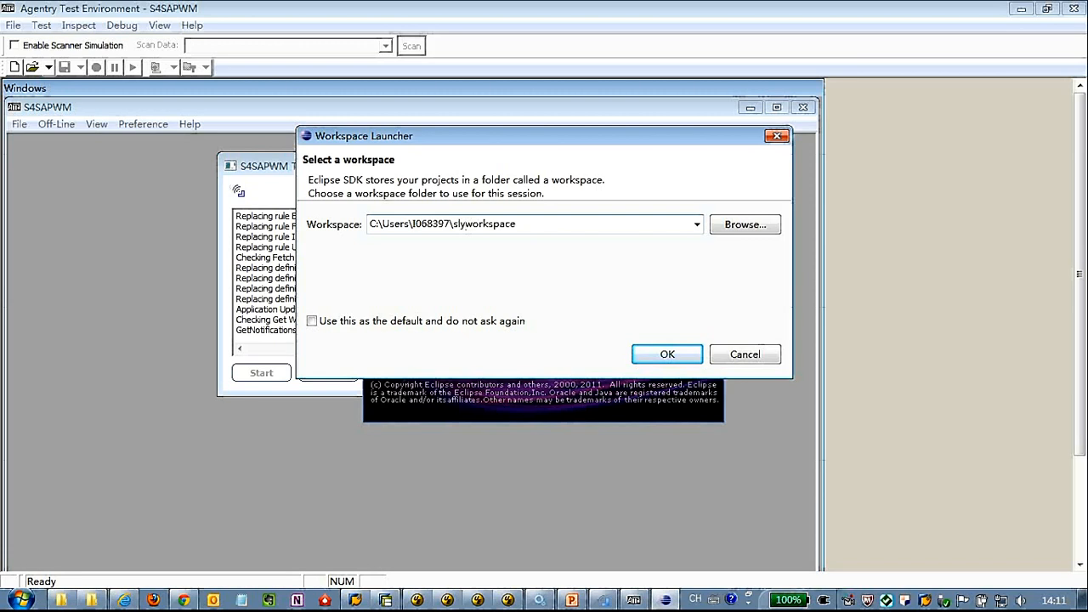
key(BackSpace)
key(BackSpace)
text(yclo_)
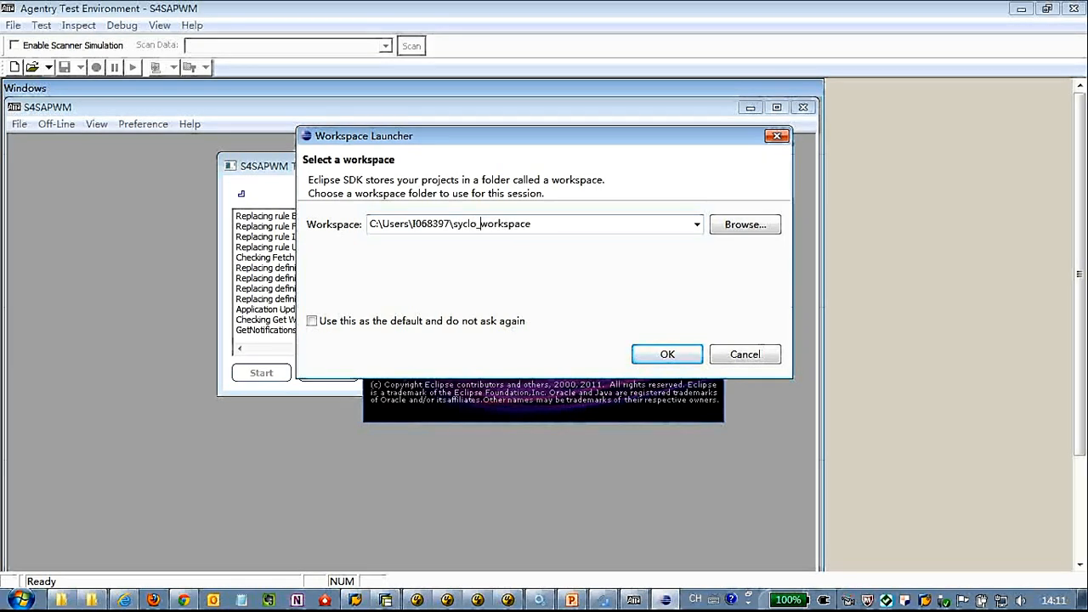
click(513, 328)
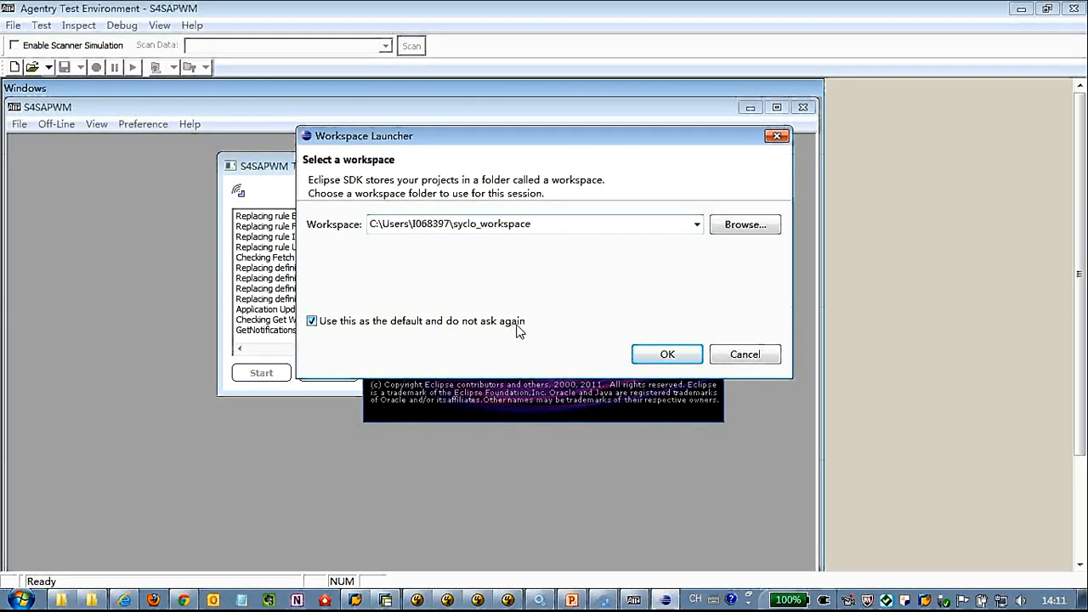
click(675, 356)
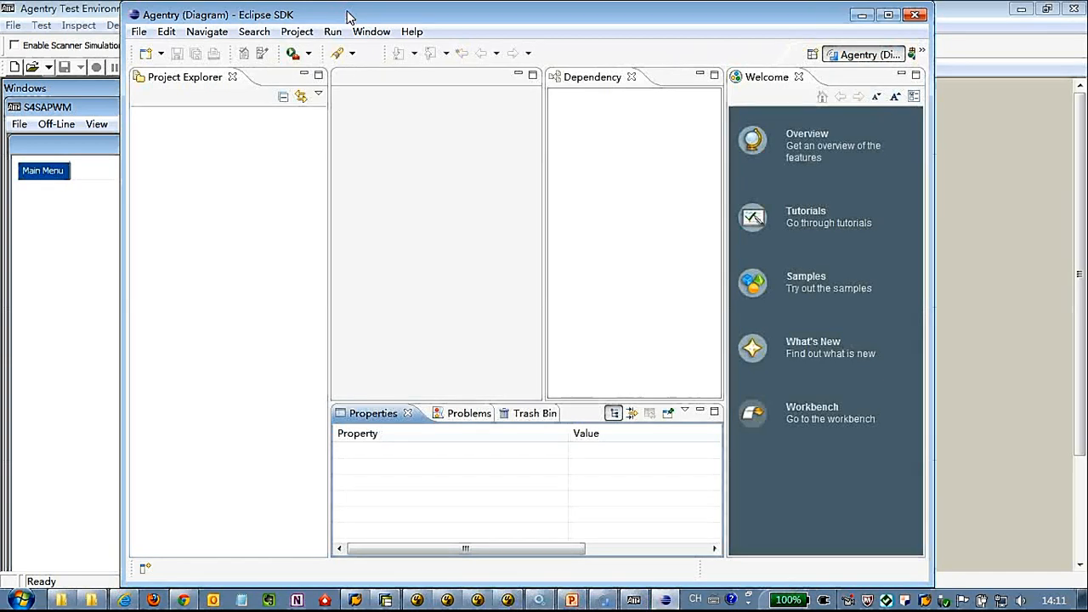
- Maximize the Eclipse window and start importing an Agentry Server application into the workspace (Agentry.ini)
double_click(347, 14)
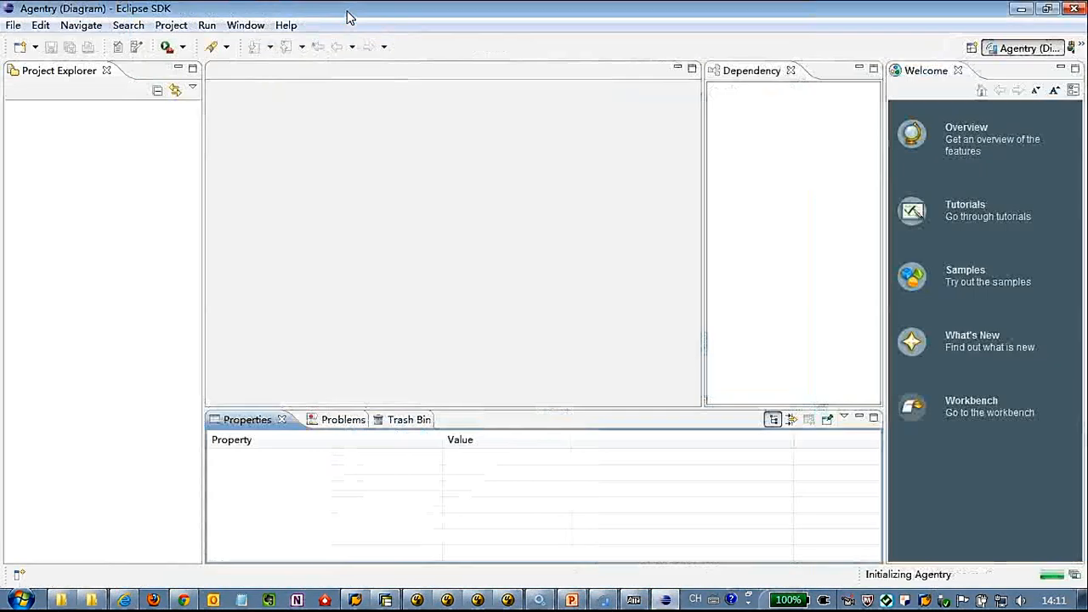
click(14, 24)
mouse_move(35, 52)
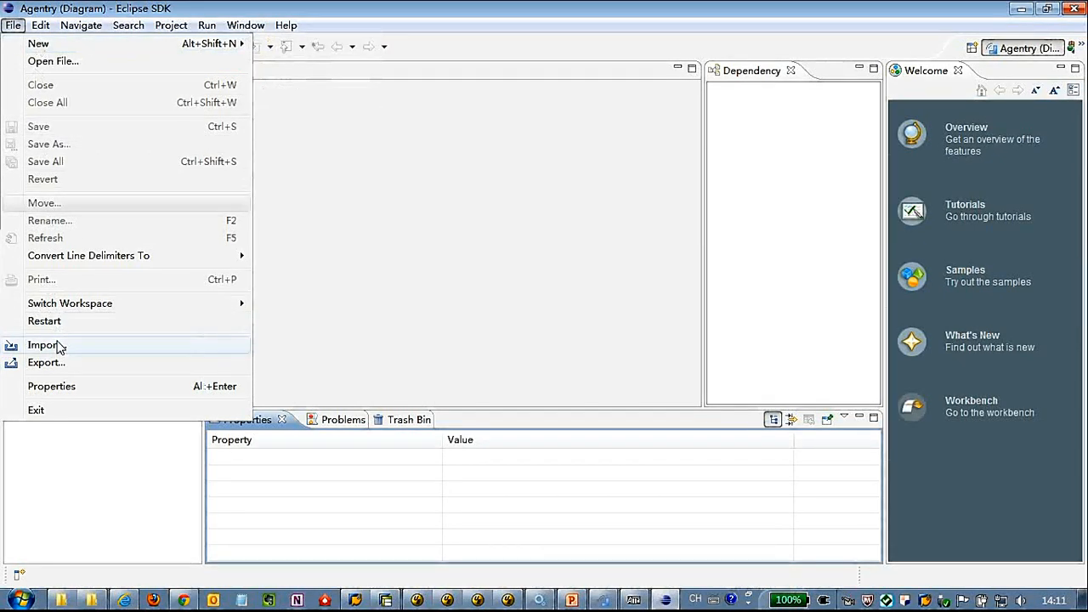
click(53, 345)
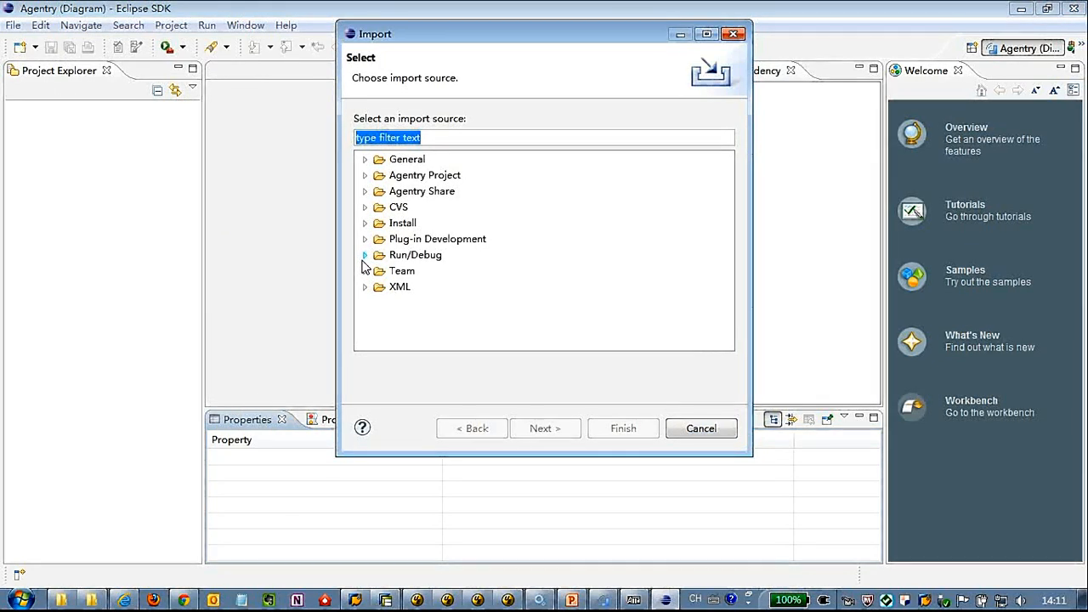
text(agen)
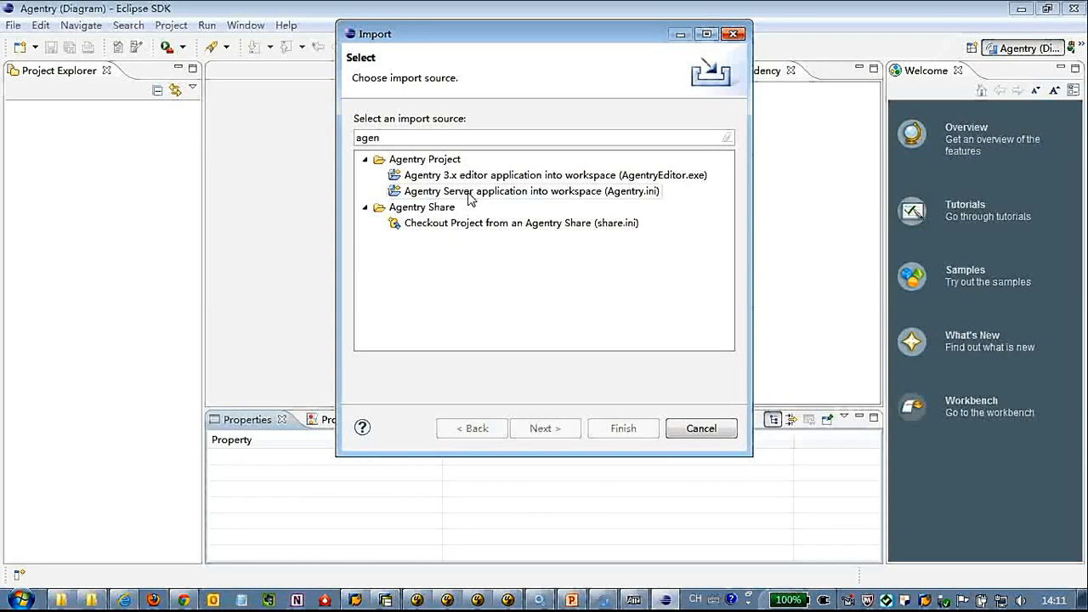
click(408, 191)
click(544, 428)
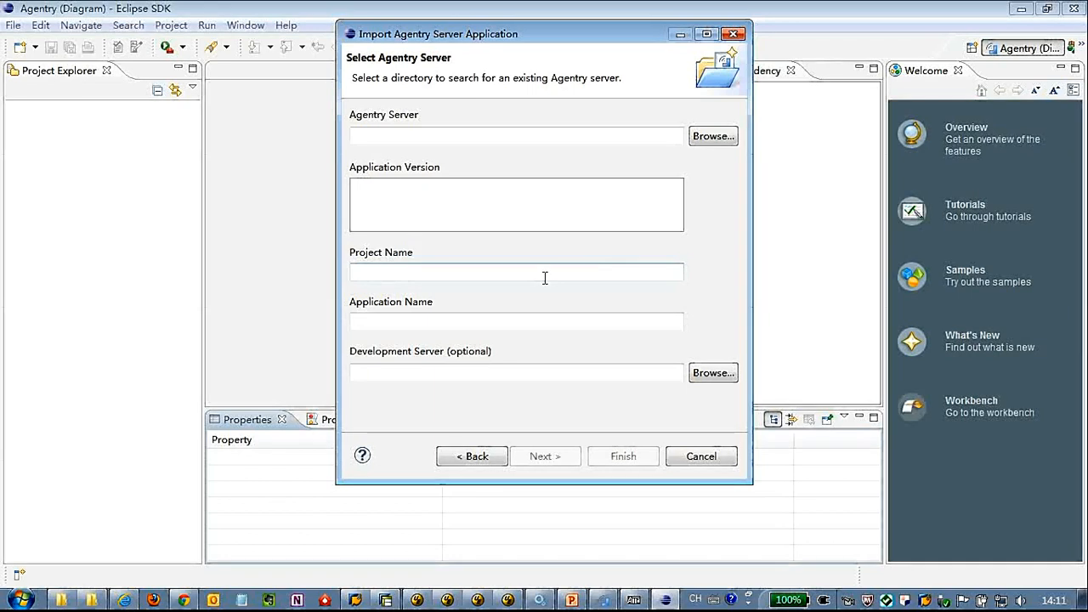
- Choose Agentry.ini from C:\SMART Work Manager for SAP\ServerProd as the Agentry Server to import
click(698, 143)
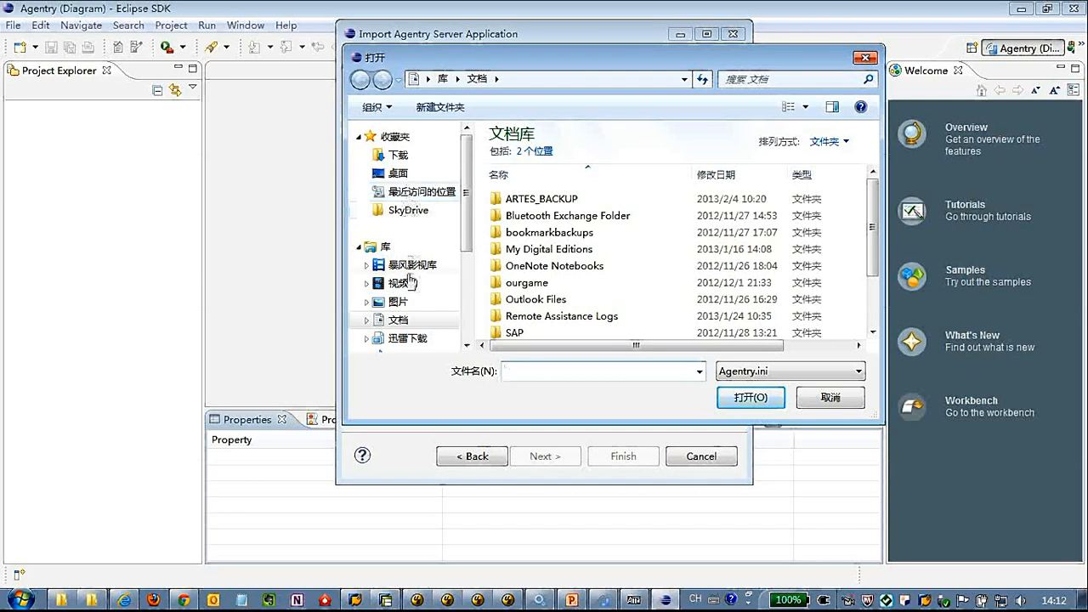
scroll(464, 278, down, 3)
scroll(465, 279, down, 2)
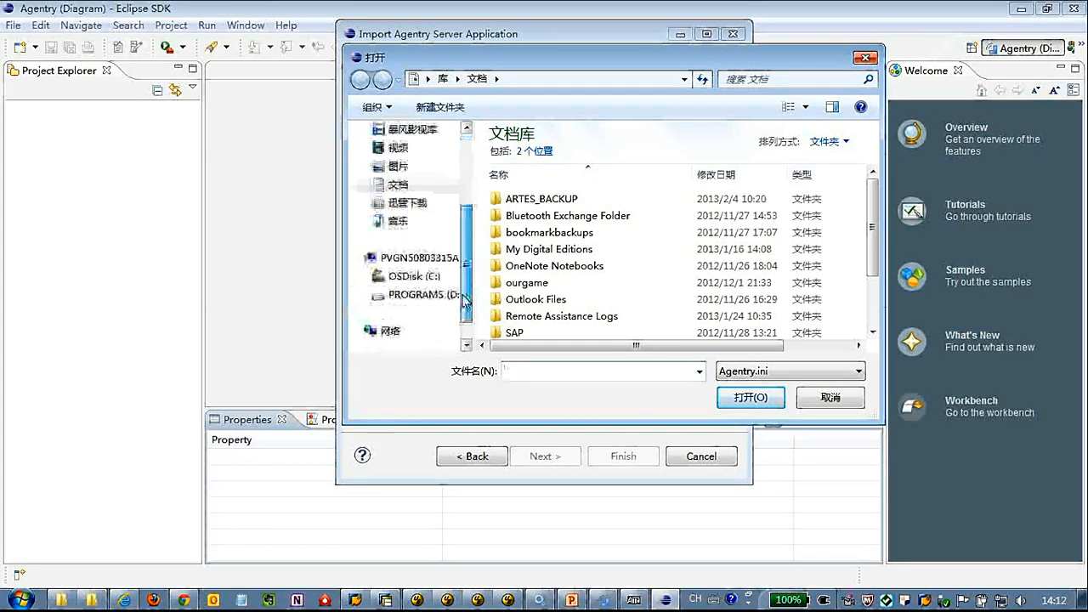
click(407, 275)
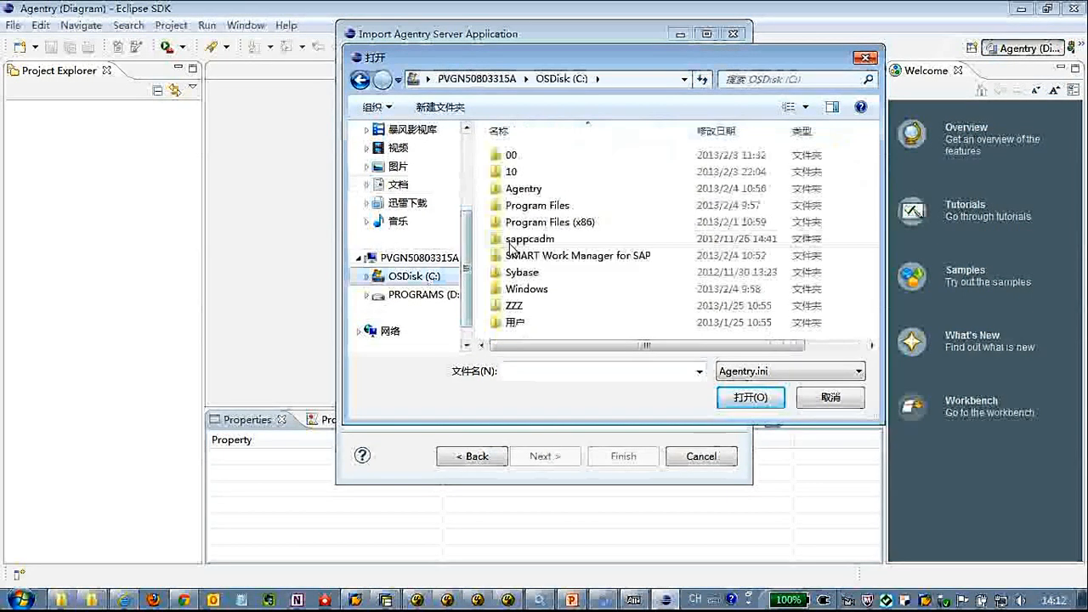
double_click(554, 255)
double_click(534, 175)
click(526, 305)
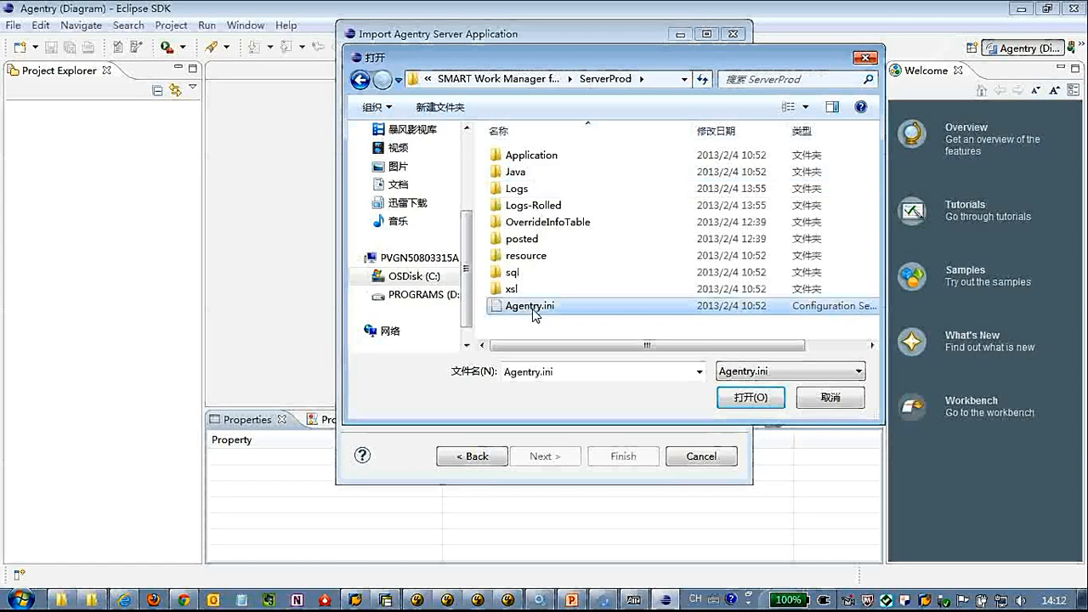
click(750, 397)
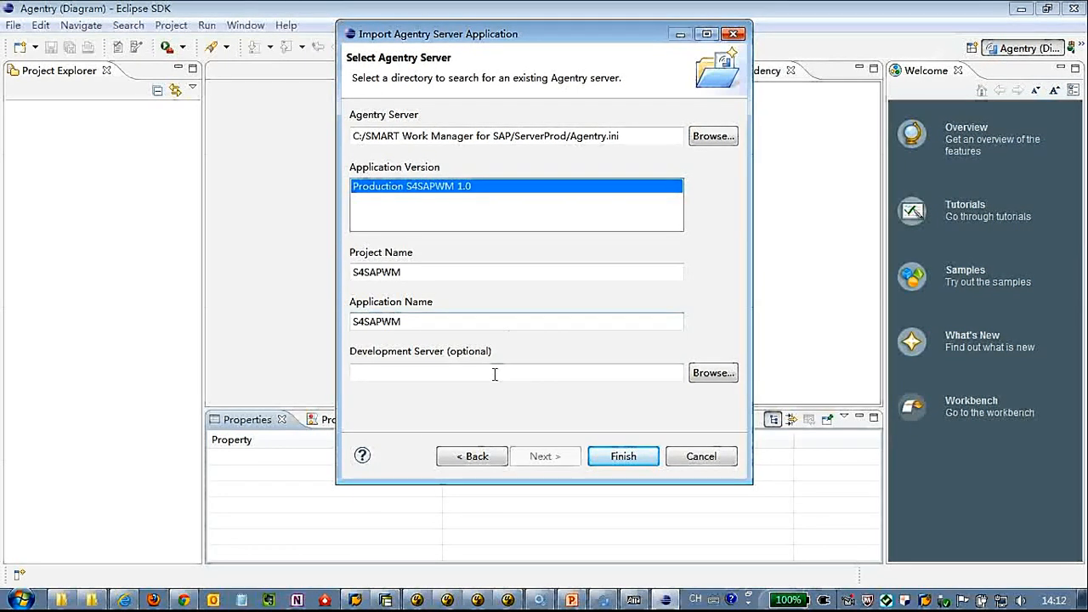
- Set the Development Server to Agentry.ini in the ServerDev folder and finish the S4SAPWM import
click(712, 372)
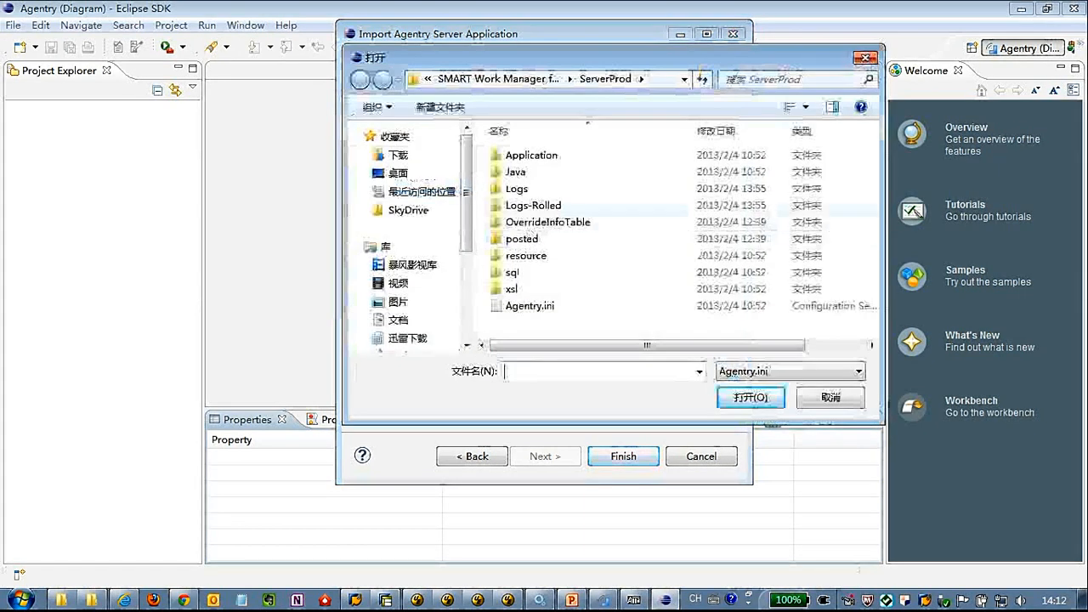
click(569, 79)
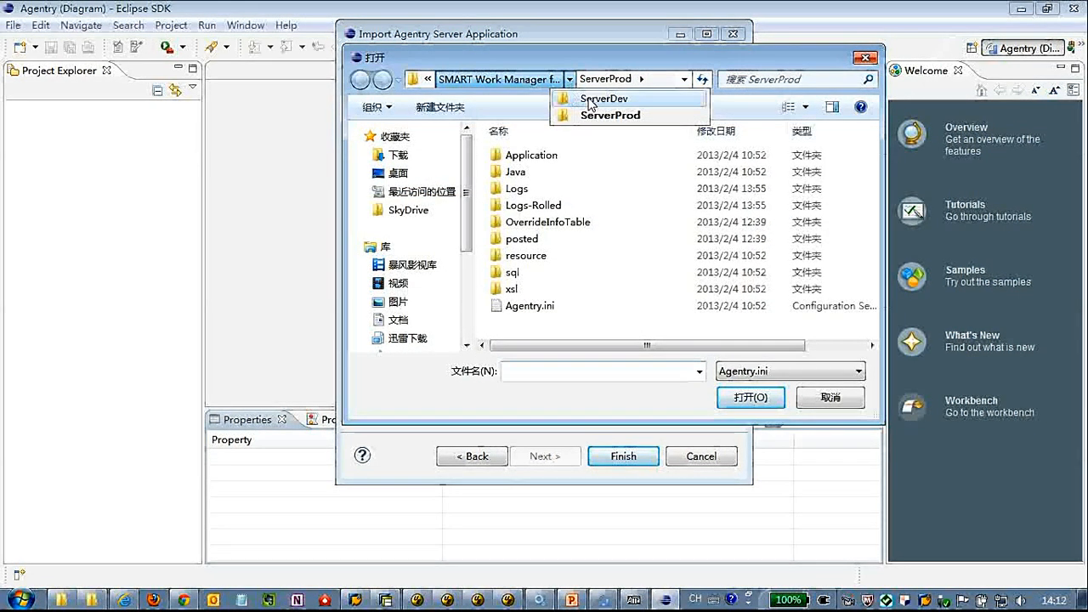
click(603, 99)
click(522, 307)
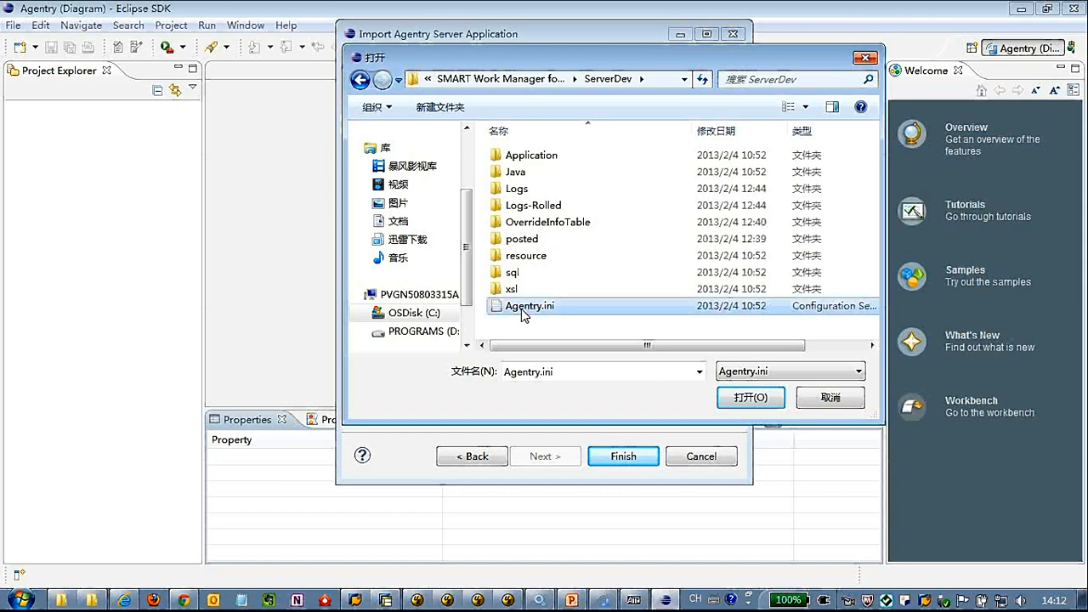
click(740, 400)
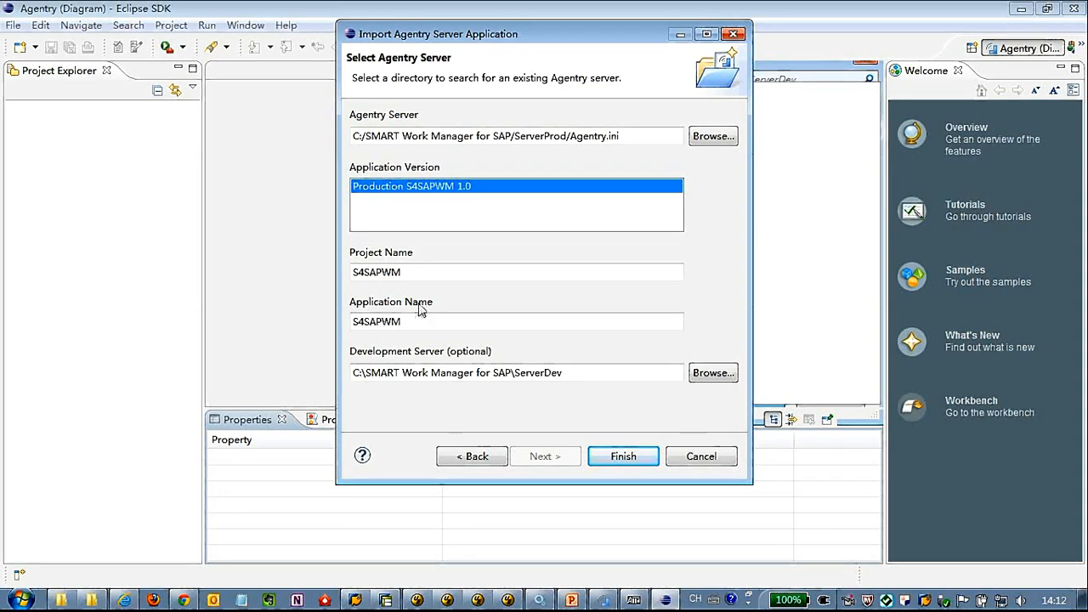
click(623, 456)
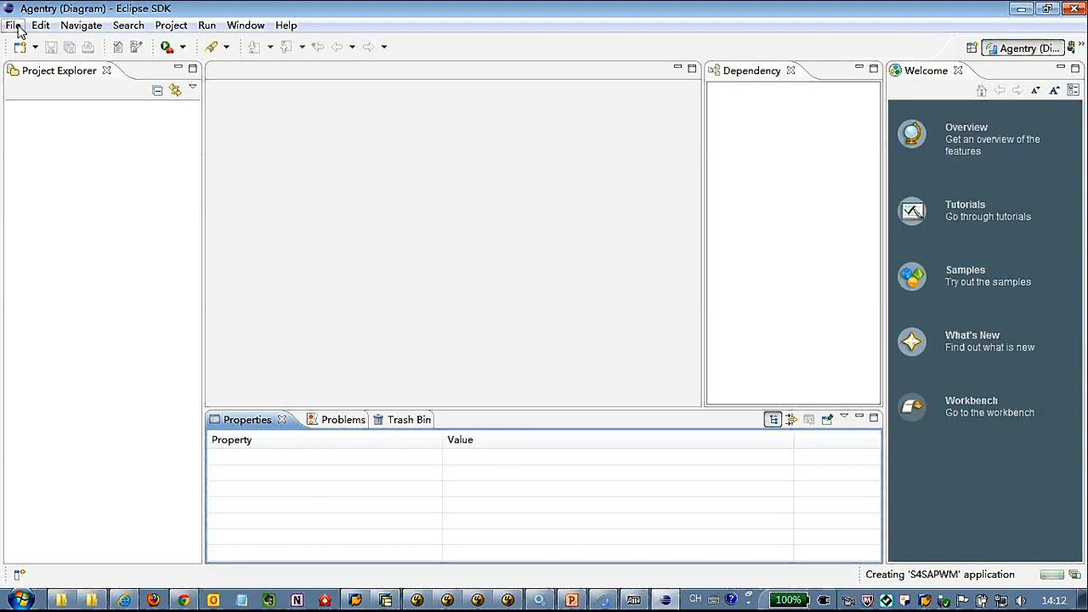
- Start a new Java project named Z_KEV_S4SAPWM, keeping the default location and the JavaSE-1.6 execution environment
click(16, 26)
mouse_move(38, 43)
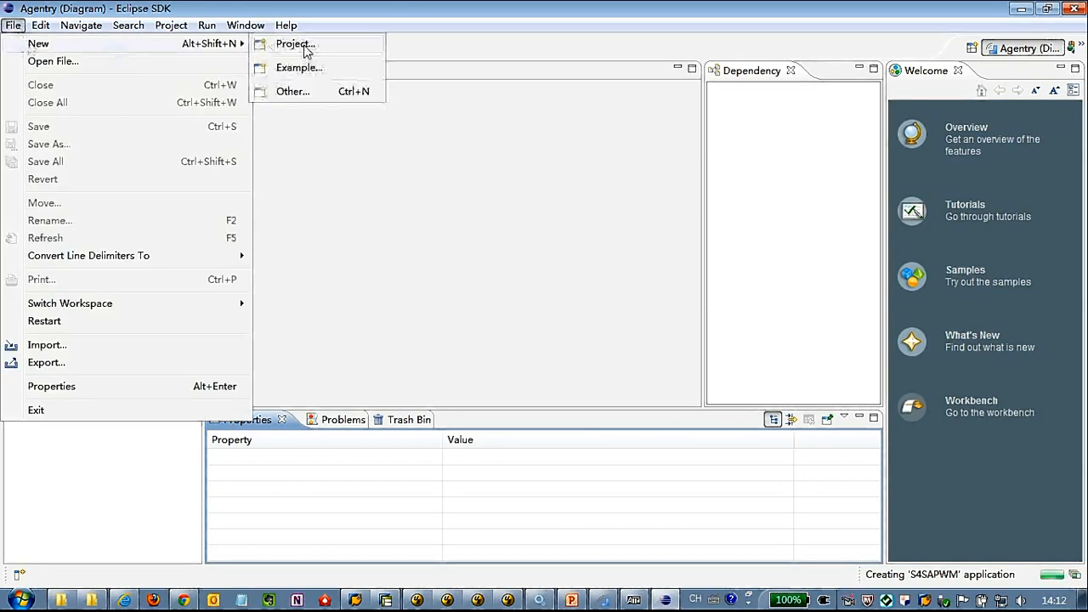
click(314, 49)
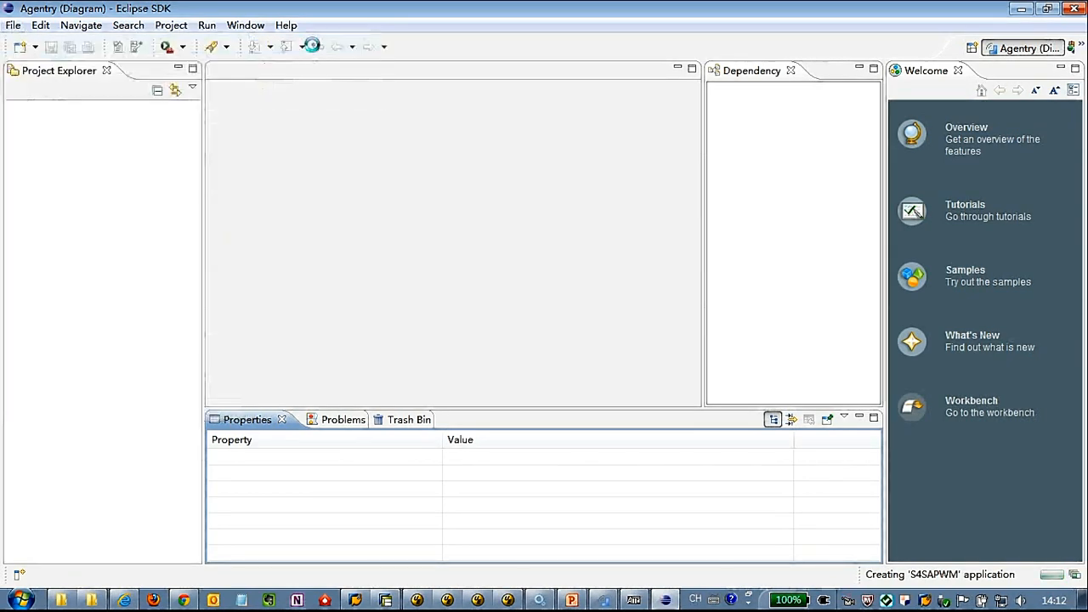
click(415, 186)
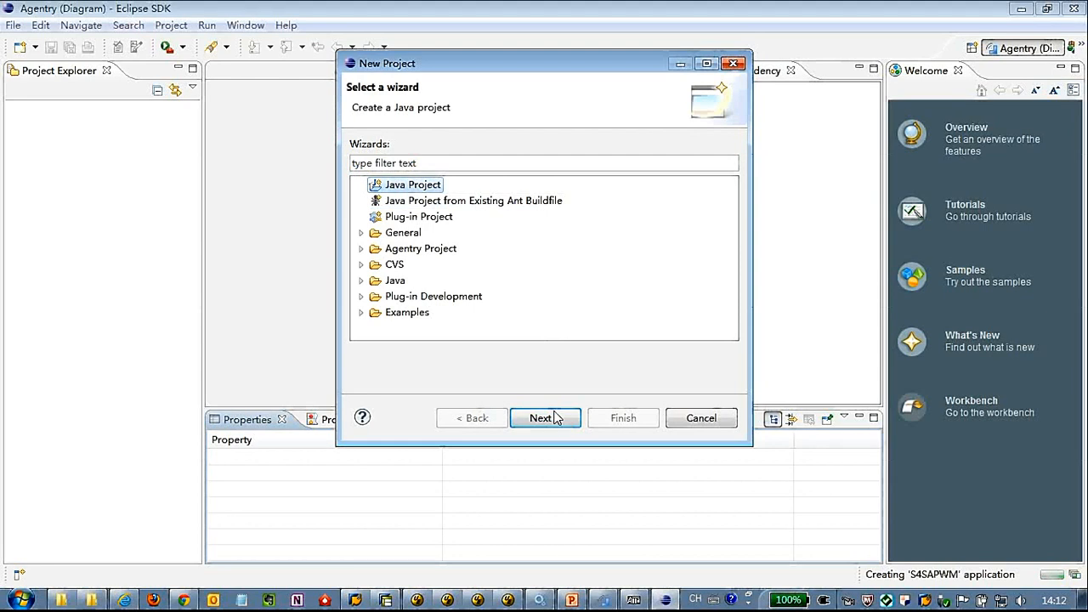
click(552, 417)
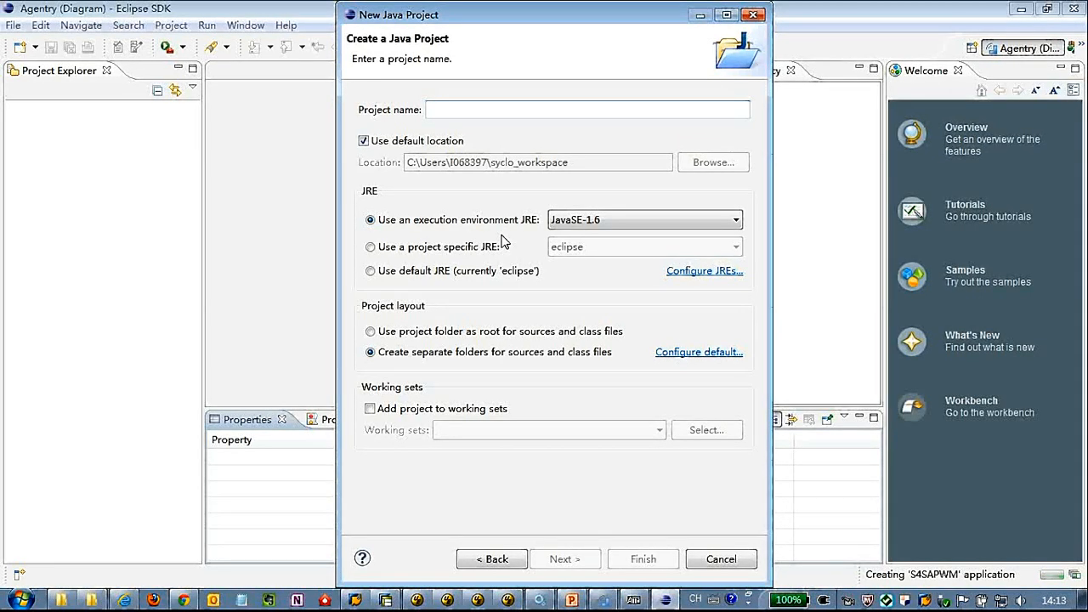
click(477, 109)
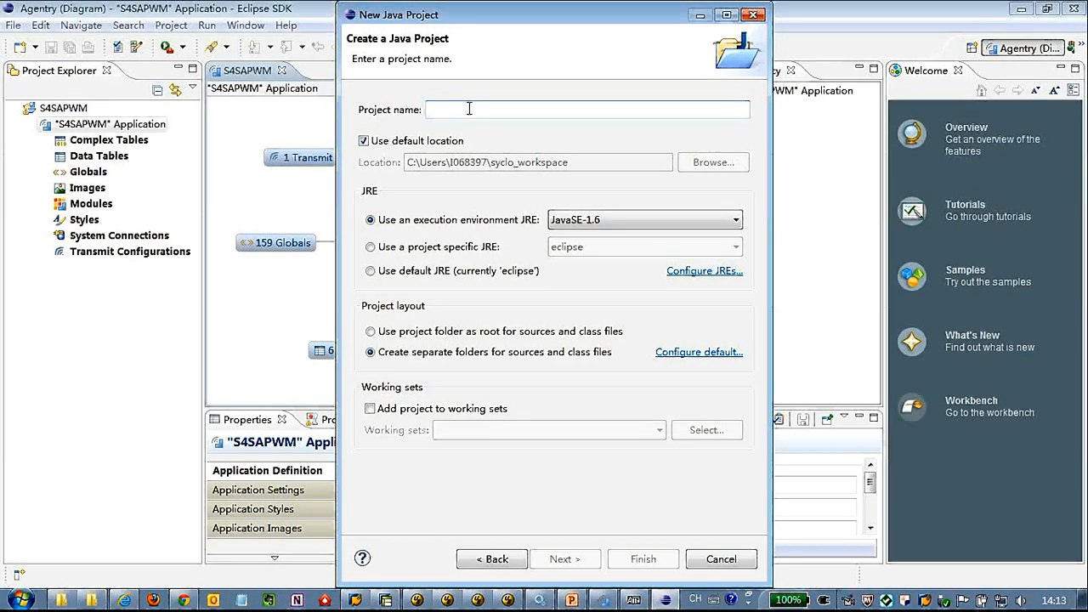
text(Z_)
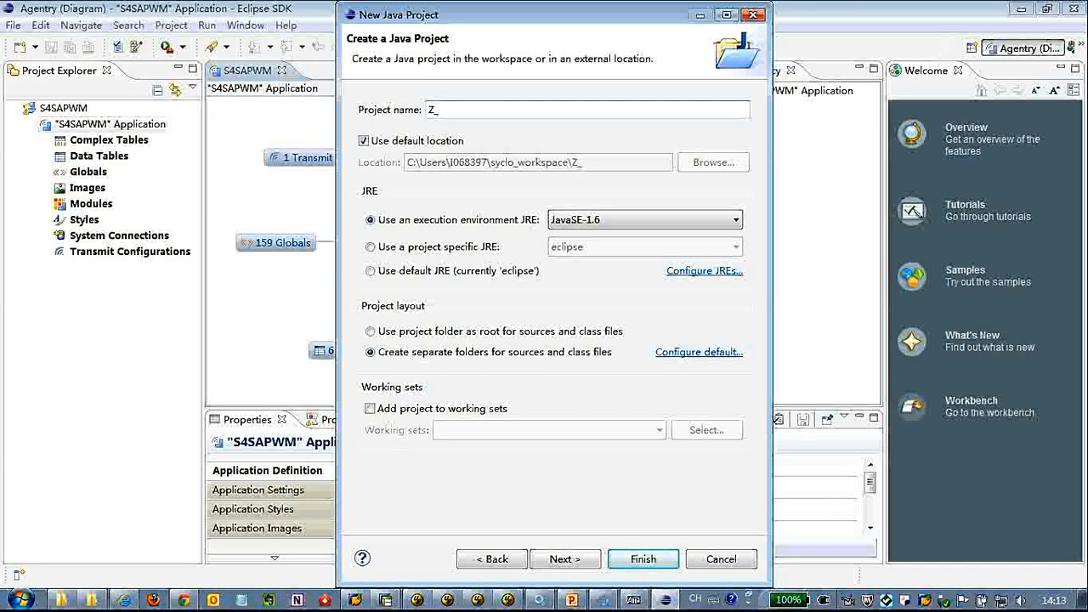
text(KEV_)
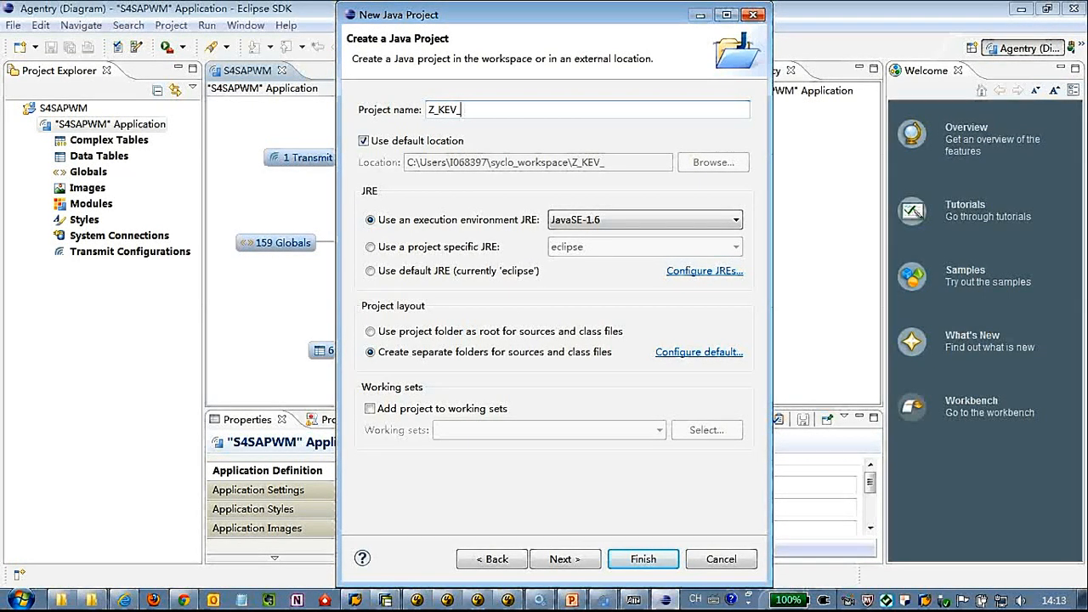
text(S4)
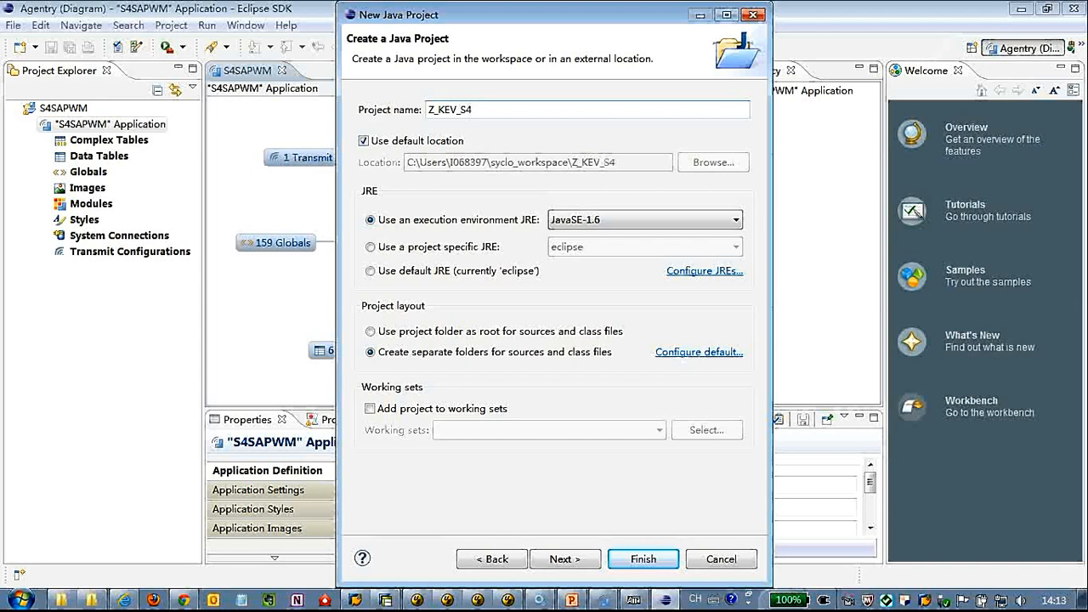
text(SAPWM)
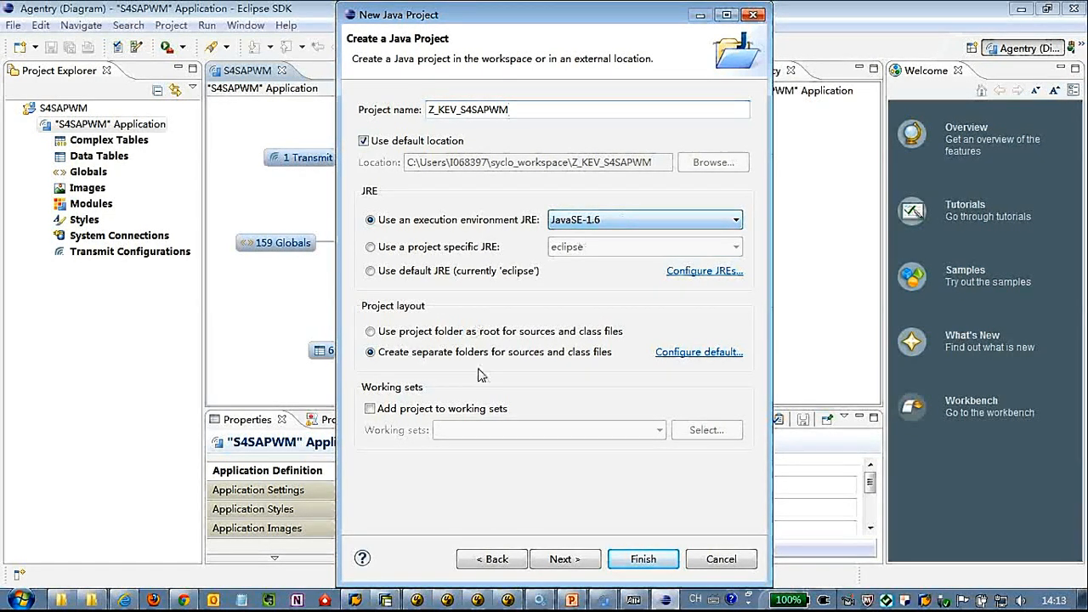
- Continue to the new project's library settings and browse for external JARs in the ServerProd\Java folder
click(564, 559)
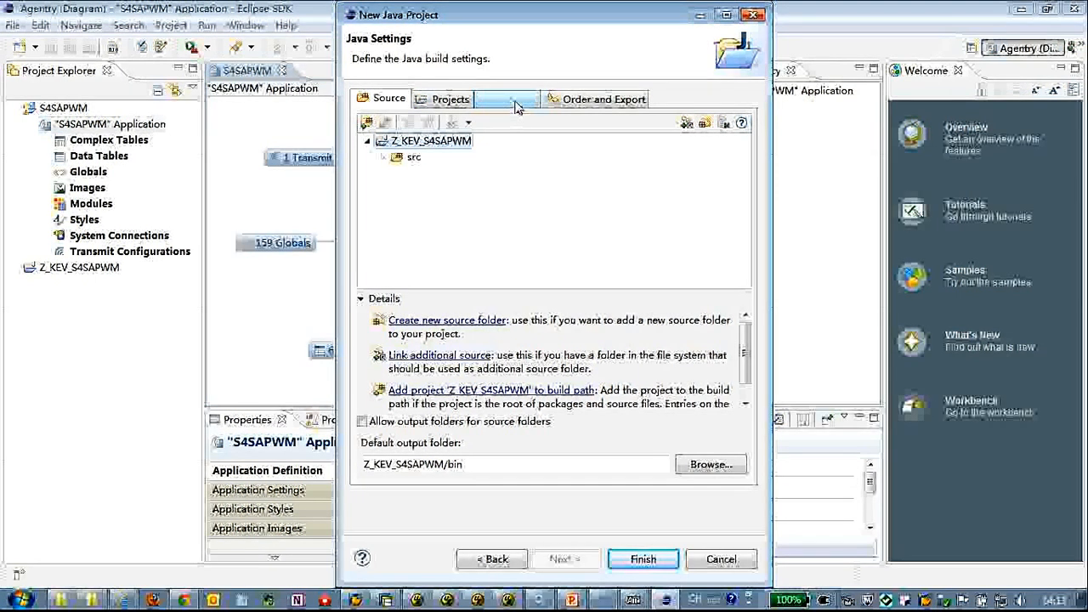
click(514, 101)
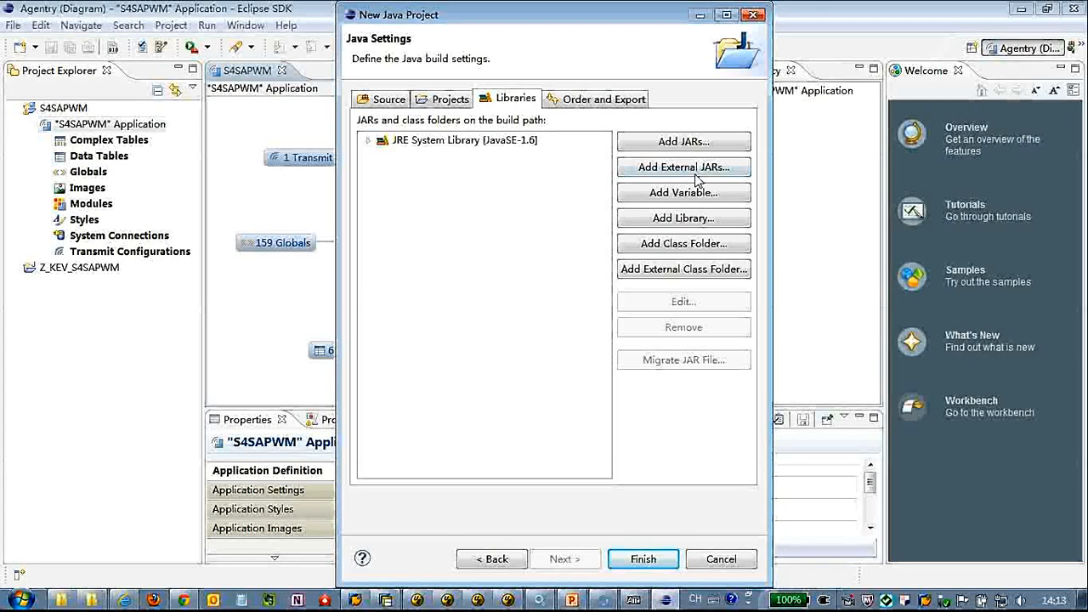
click(695, 168)
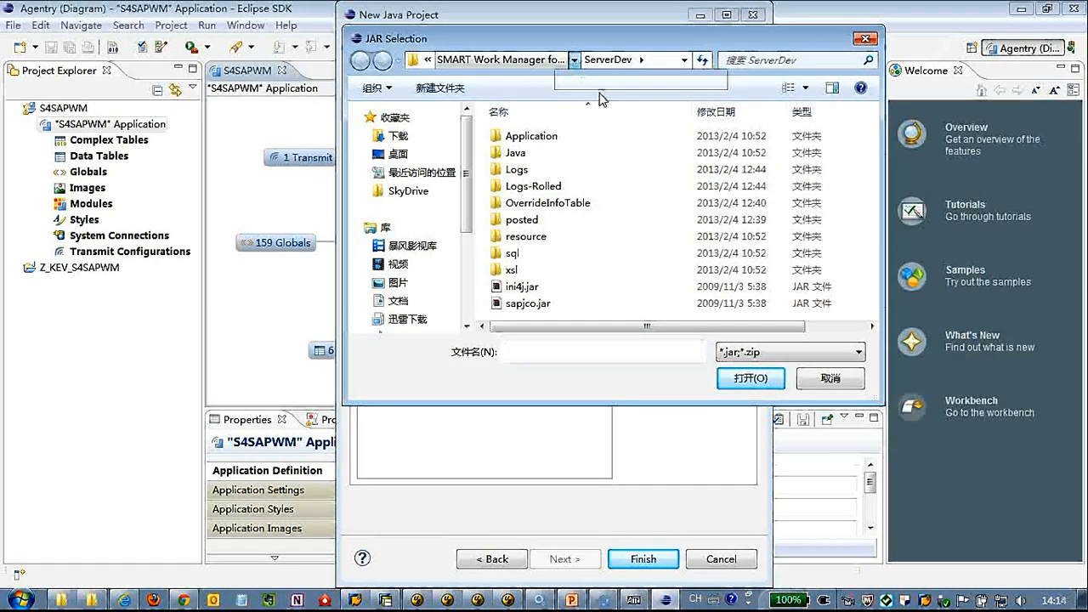
click(574, 59)
key(Return)
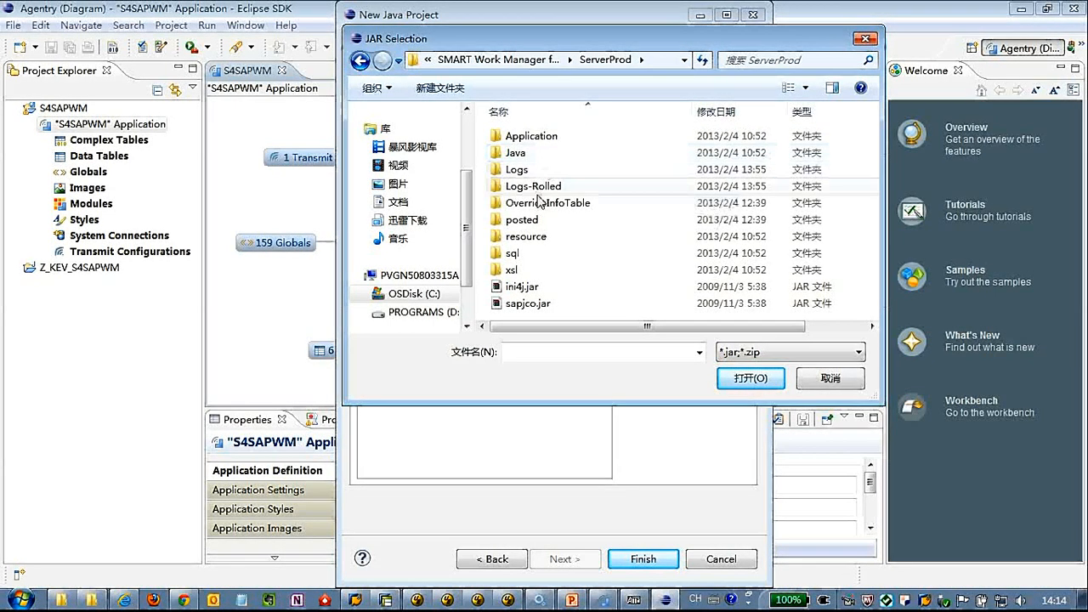
double_click(519, 153)
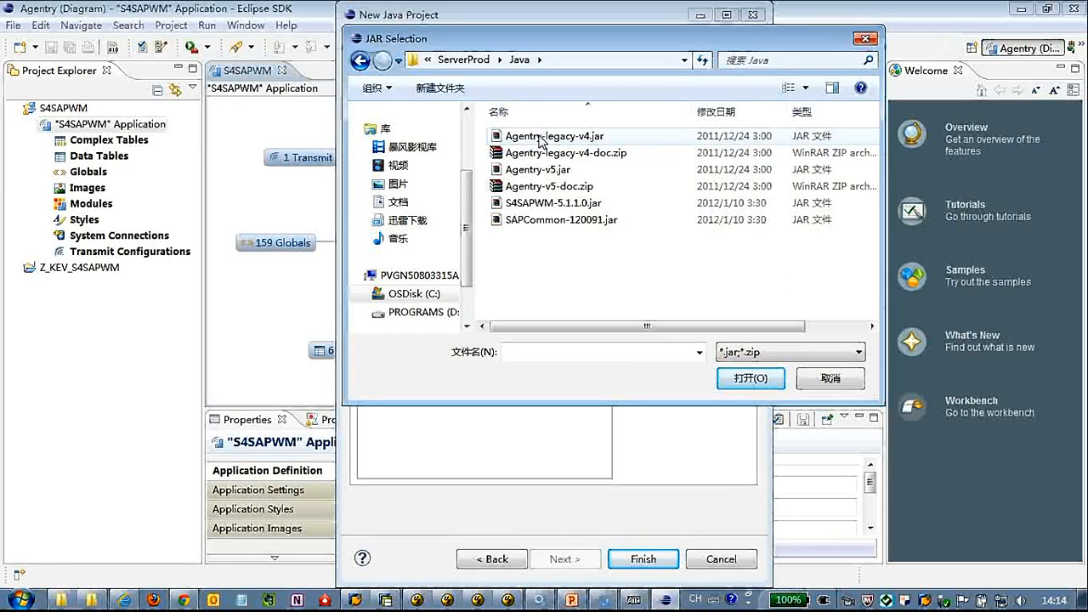
- Add Agentry-v5.jar, S4SAPWM-5.1.1.0.jar and SAPCommon-120091.jar to the project's build path as external JARs
click(541, 138)
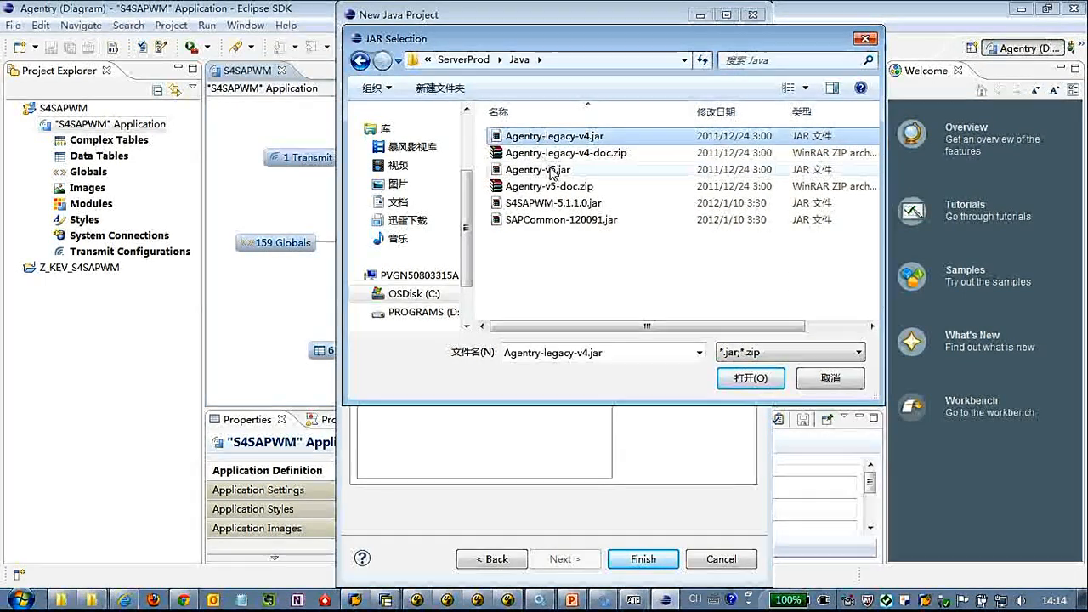
ctrl+click(551, 170)
ctrl+click(552, 187)
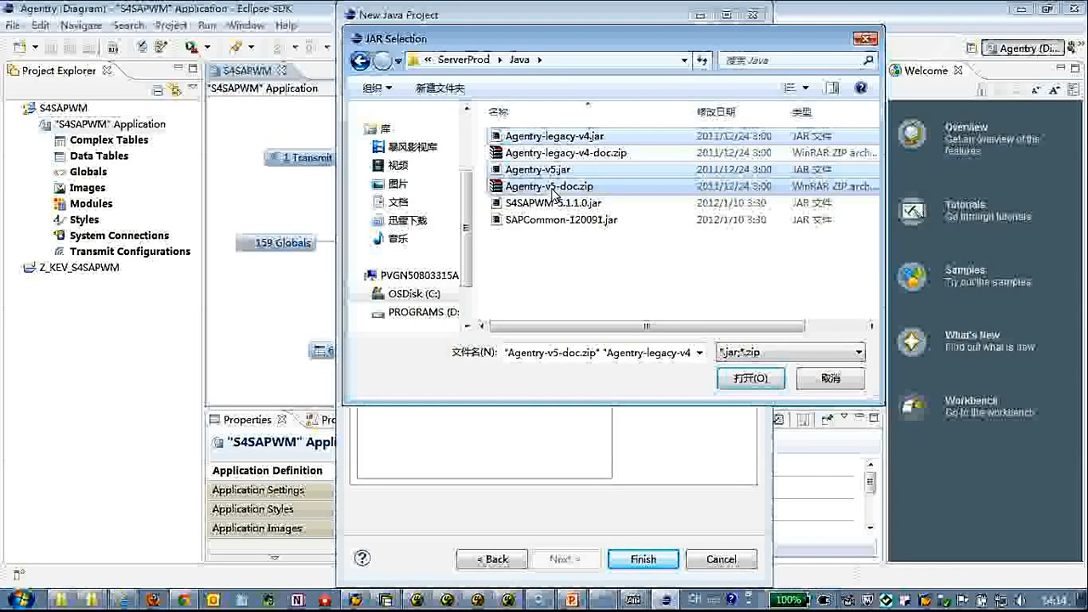
ctrl+click(554, 188)
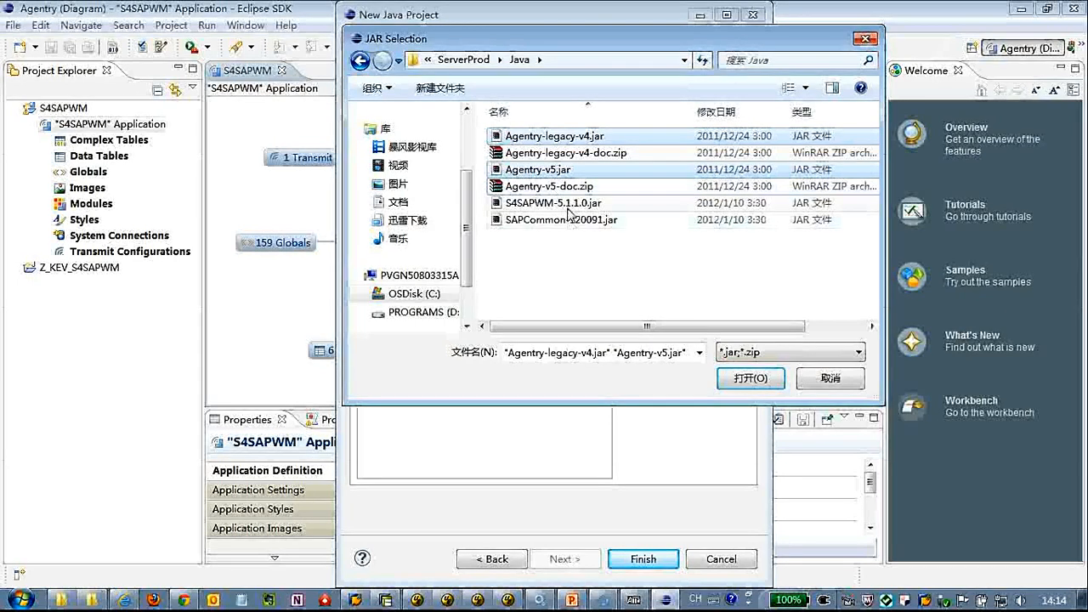
ctrl+click(568, 206)
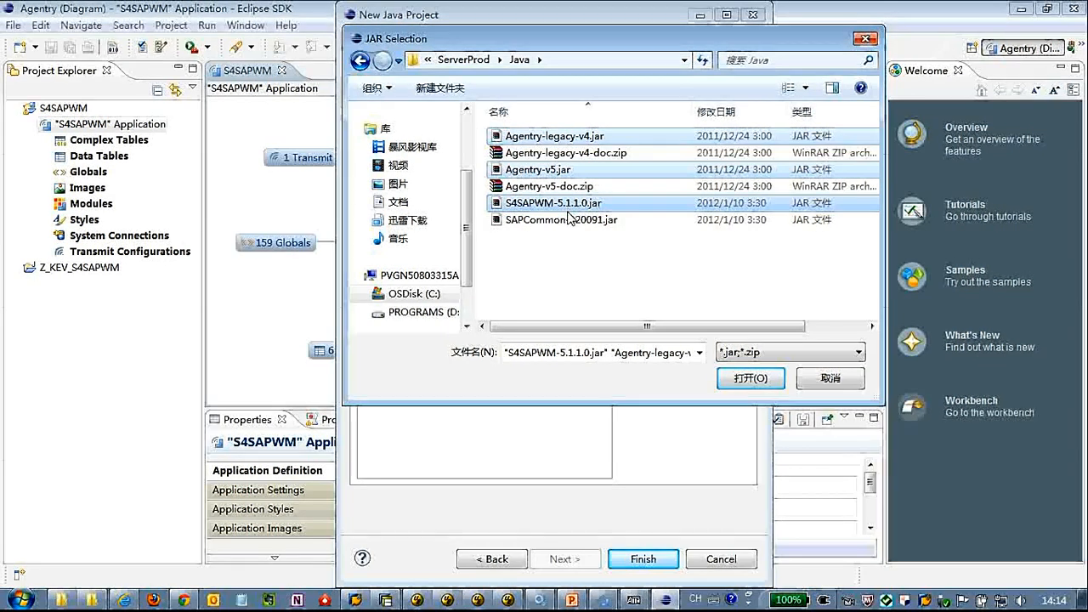
ctrl+click(570, 222)
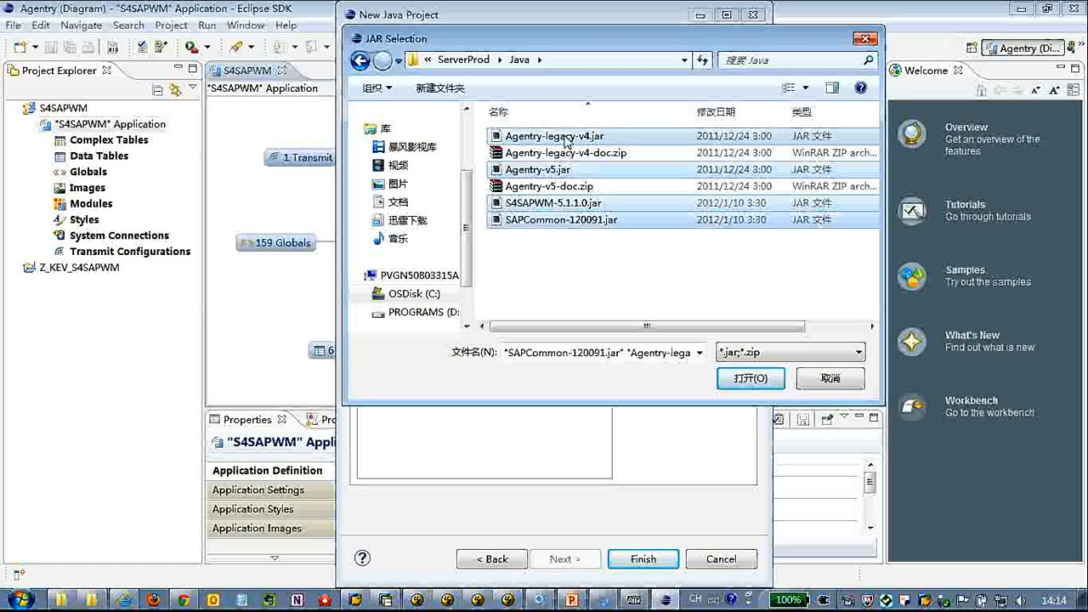
ctrl+click(572, 172)
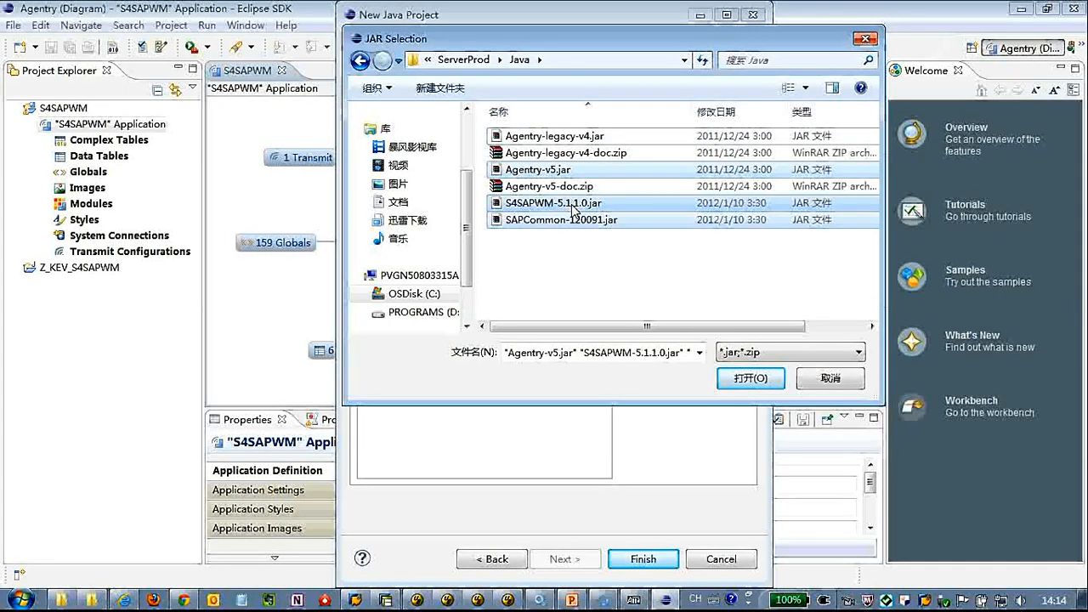
click(748, 376)
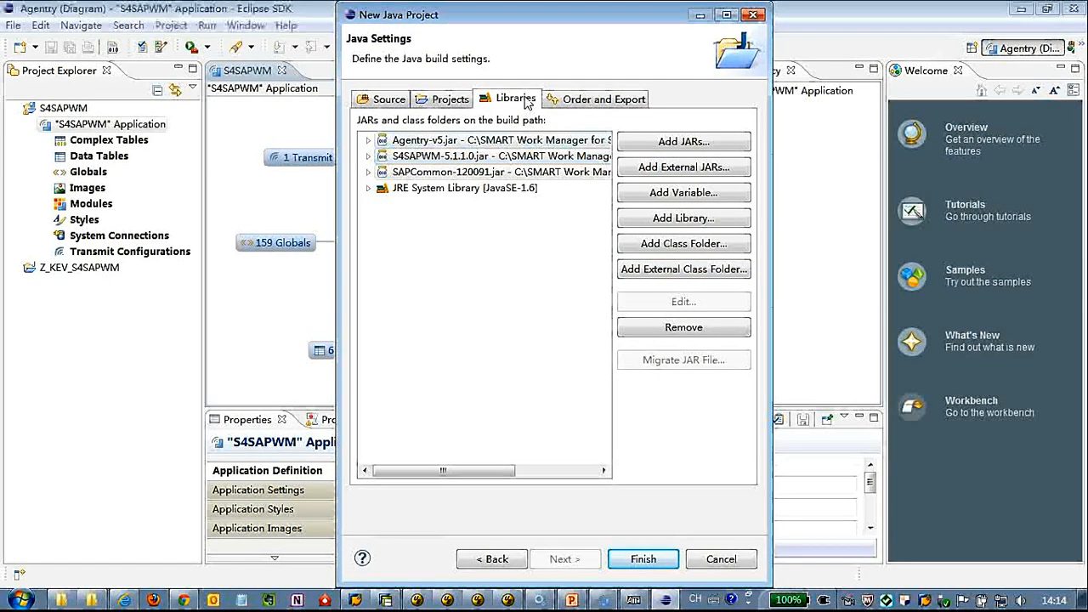
- Add the external JARs ini4j.jar and sapjco.jar from the ServerProd folder to the project's build path
click(665, 168)
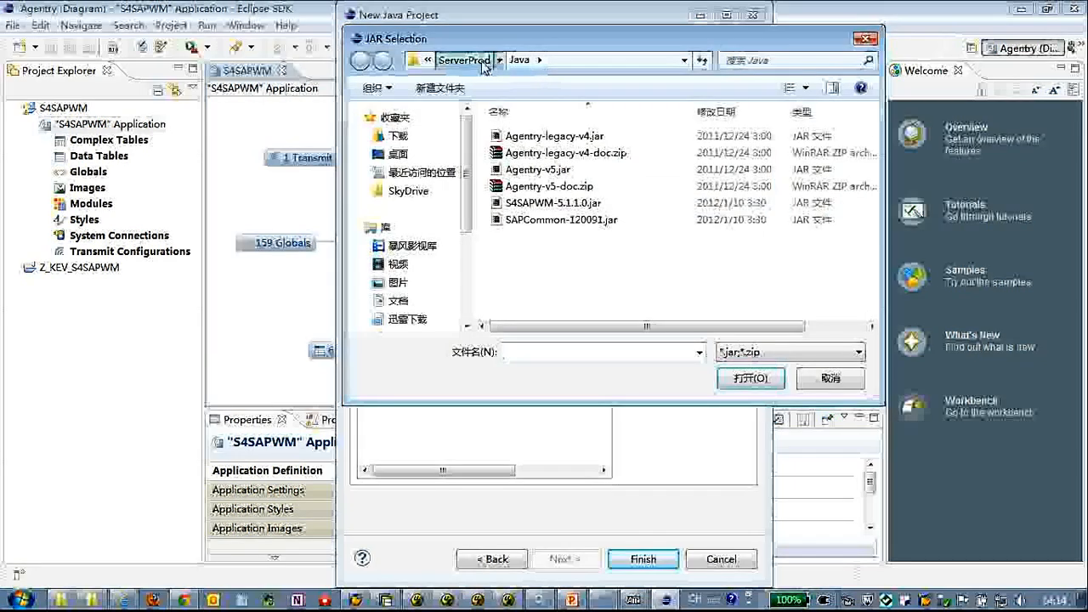
click(487, 63)
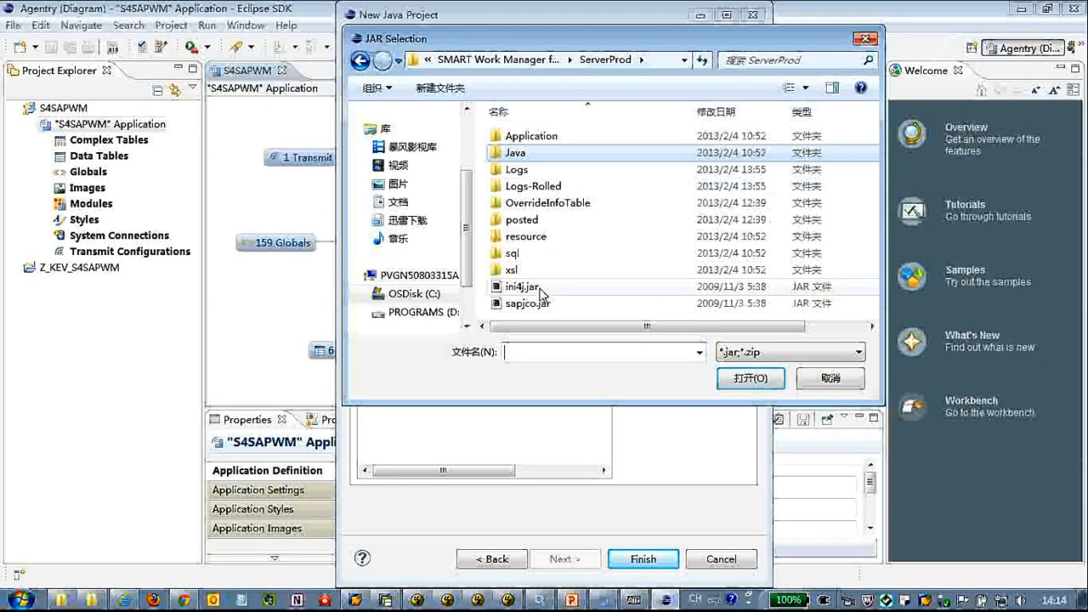
click(539, 293)
ctrl+click(539, 305)
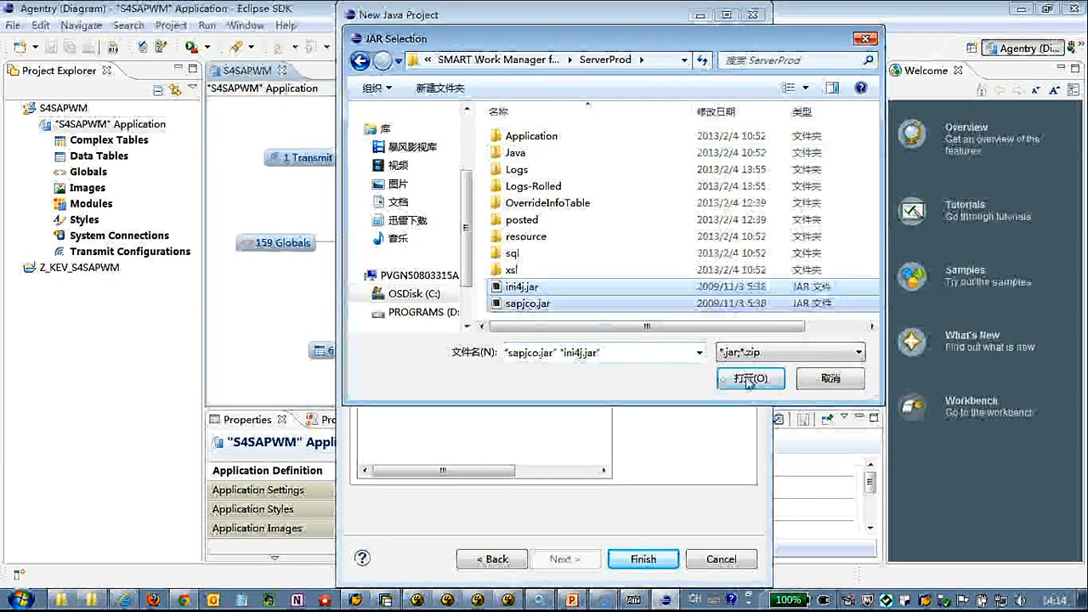
key(Return)
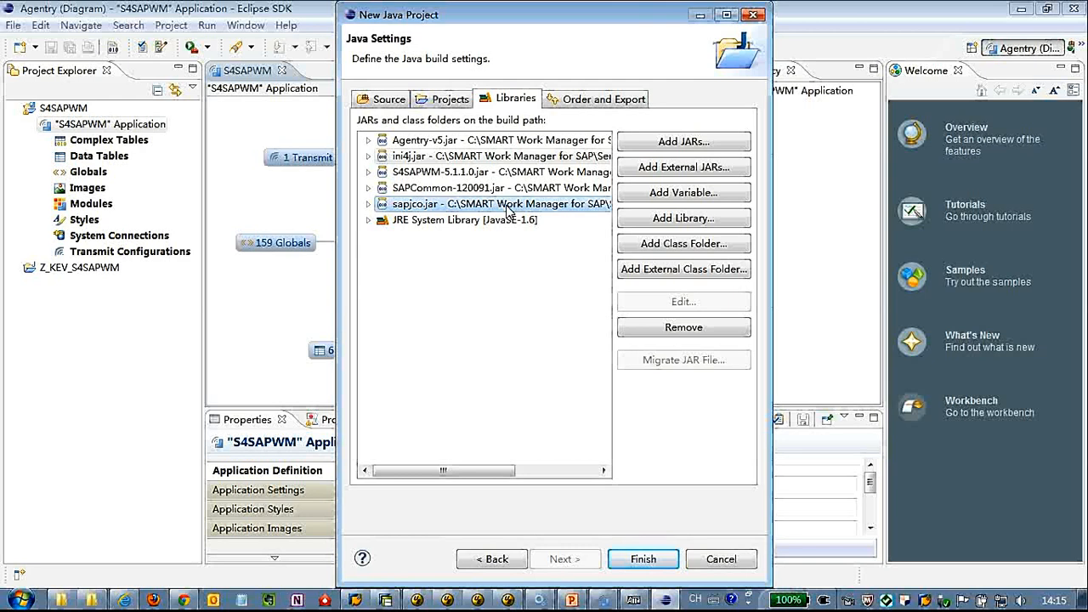
- Finish creating the Java project with its associated Java perspective opened, and expand the S4SAPWM project's contents
click(643, 558)
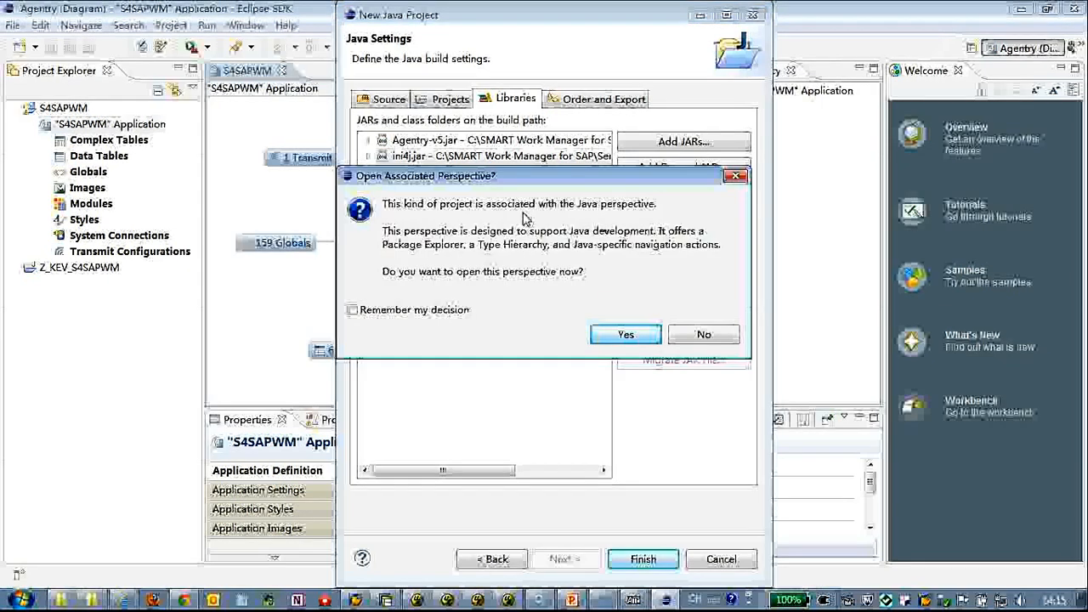
click(642, 338)
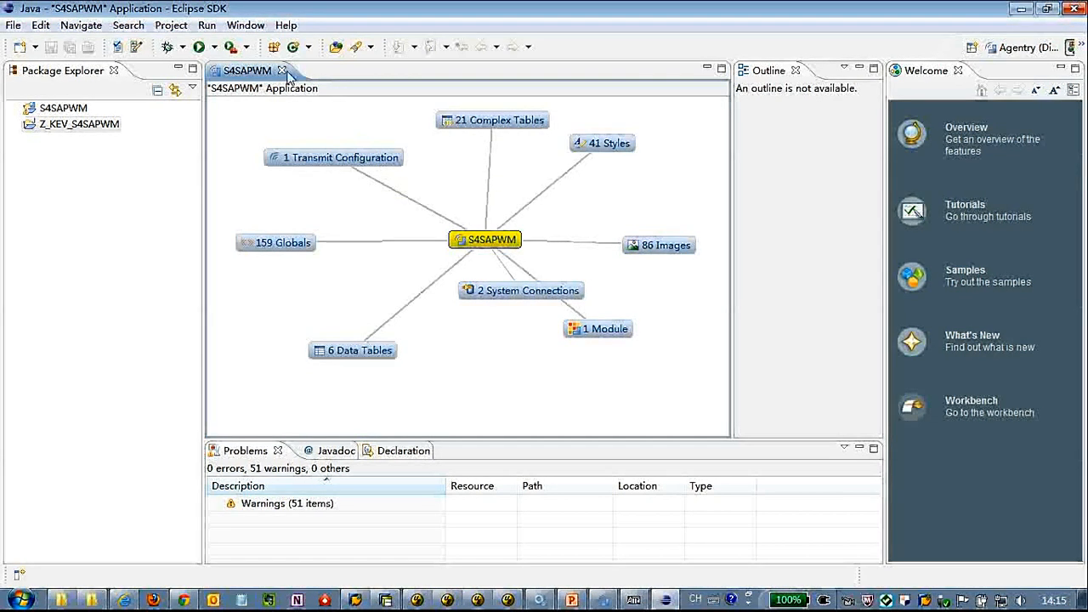
drag(31, 128, 21, 113)
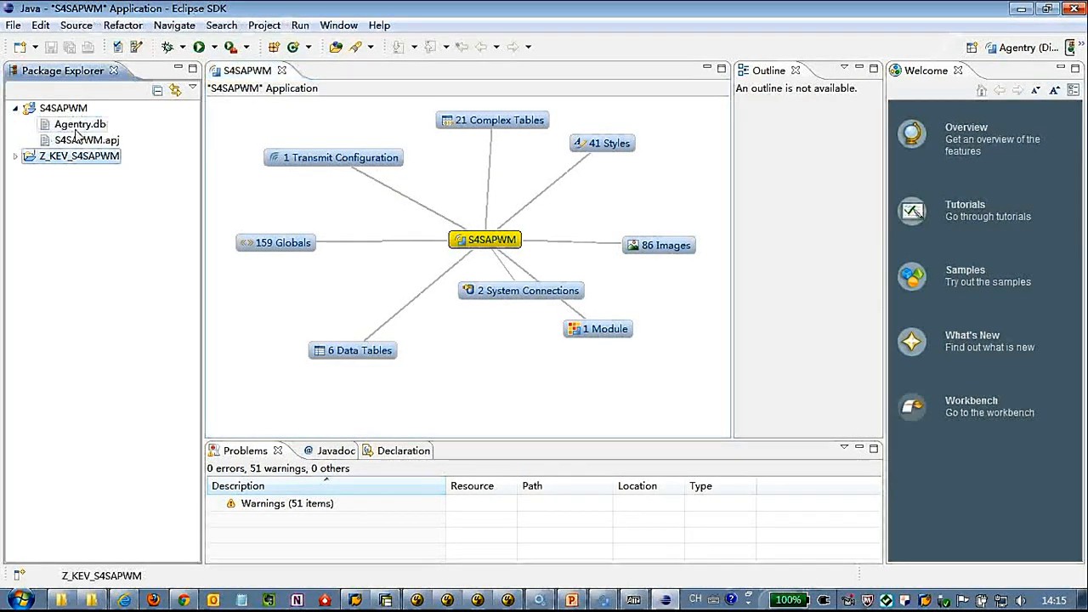
- Switch to the Agentry Test Environment and start a Transmit from the S4SAPWM main menu, then return to the PowerPoint slide show
click(463, 170)
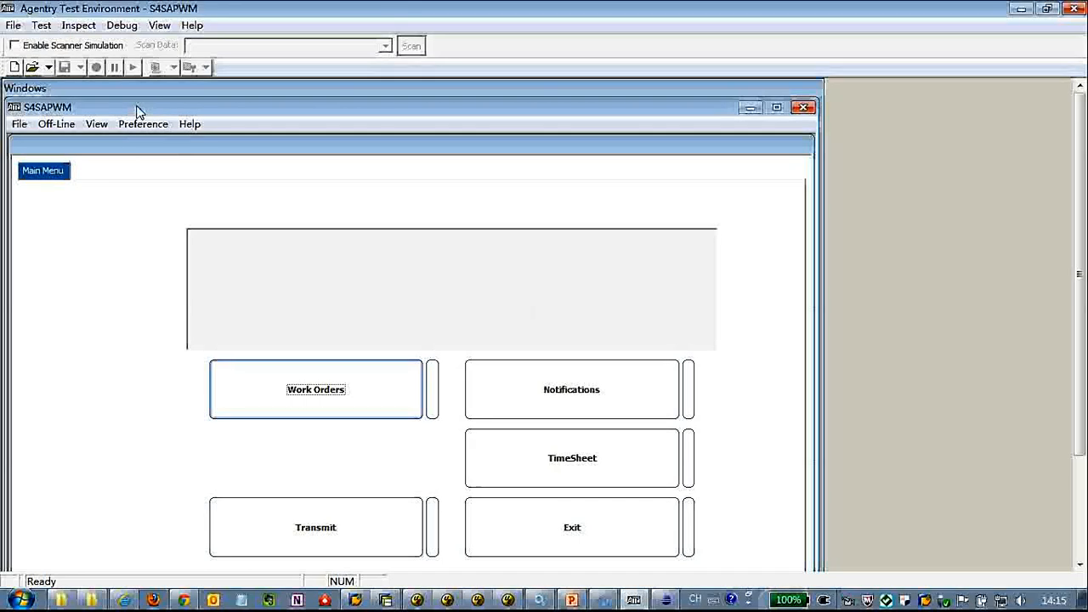
mouse_move(187, 112)
mouse_down()
mouse_move(445, 110)
mouse_move(201, 117)
mouse_up()
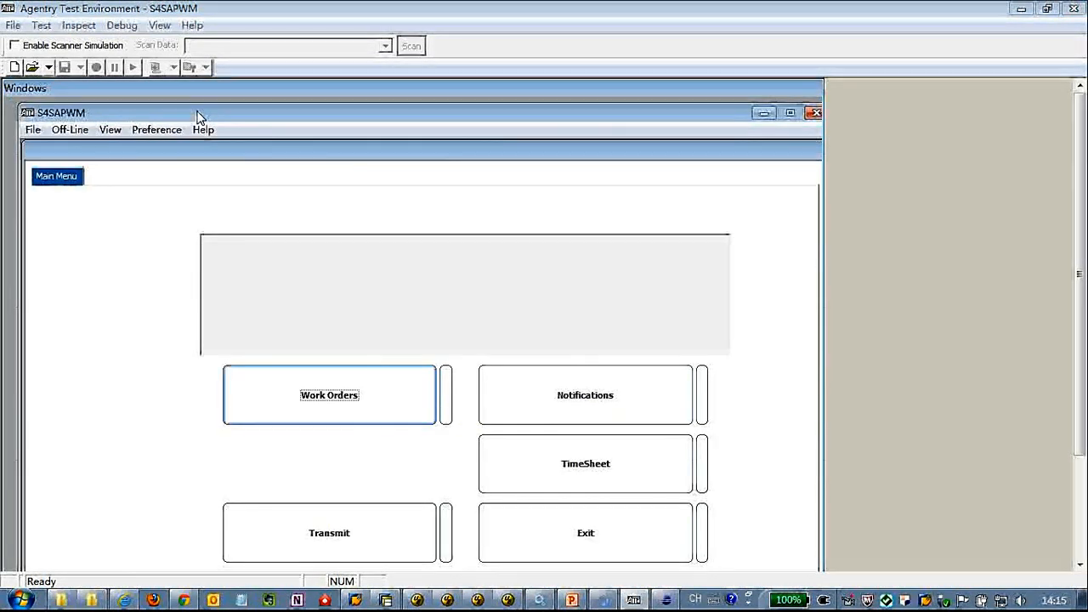
mouse_move(632, 115)
mouse_down()
mouse_move(599, 108)
mouse_move(608, 98)
mouse_move(611, 114)
mouse_up()
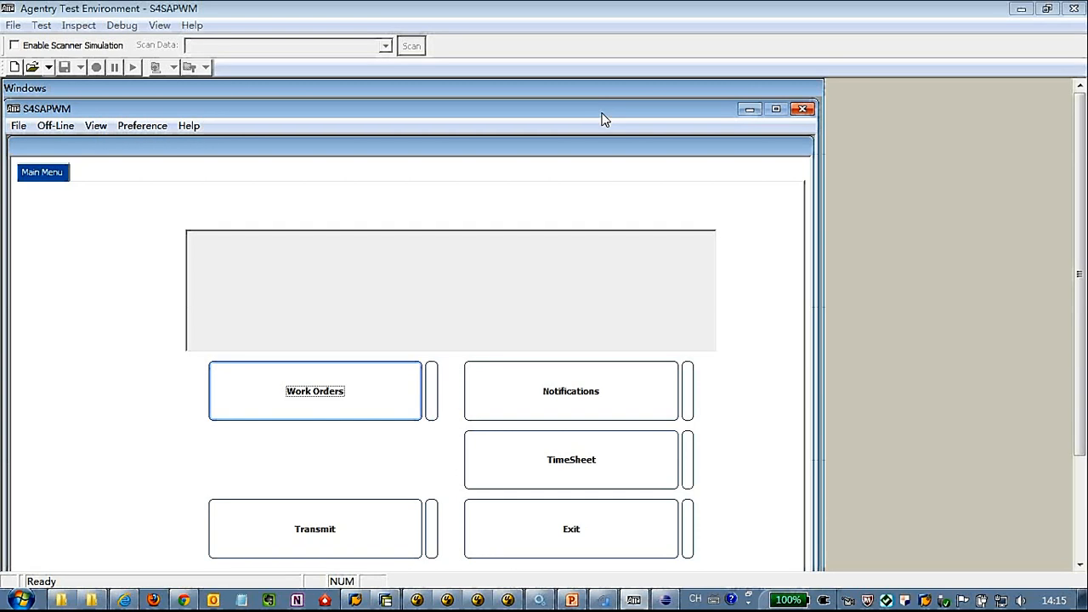
click(365, 534)
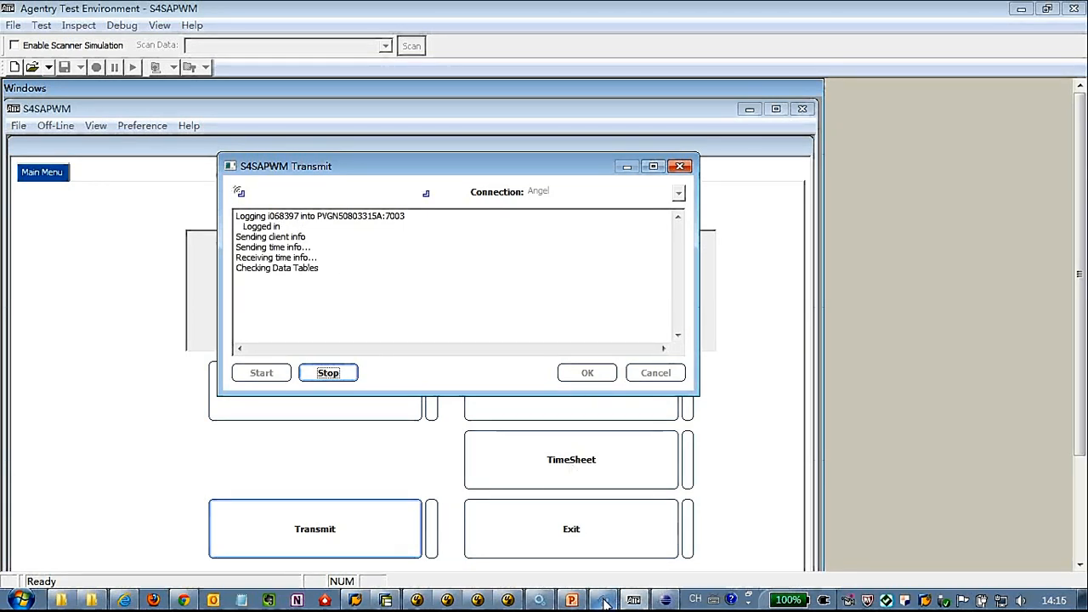
click(571, 600)
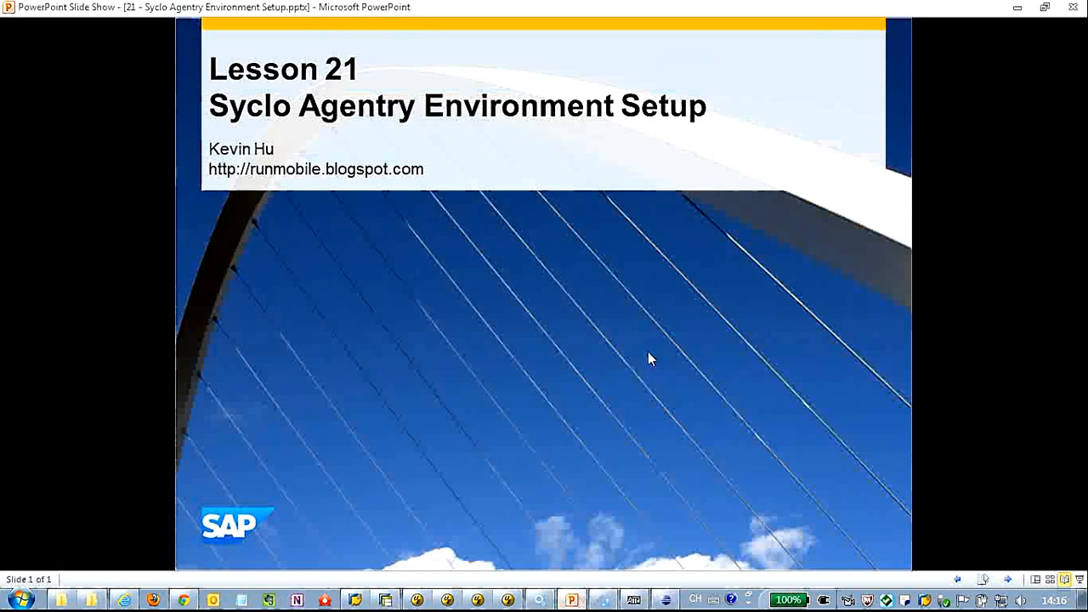